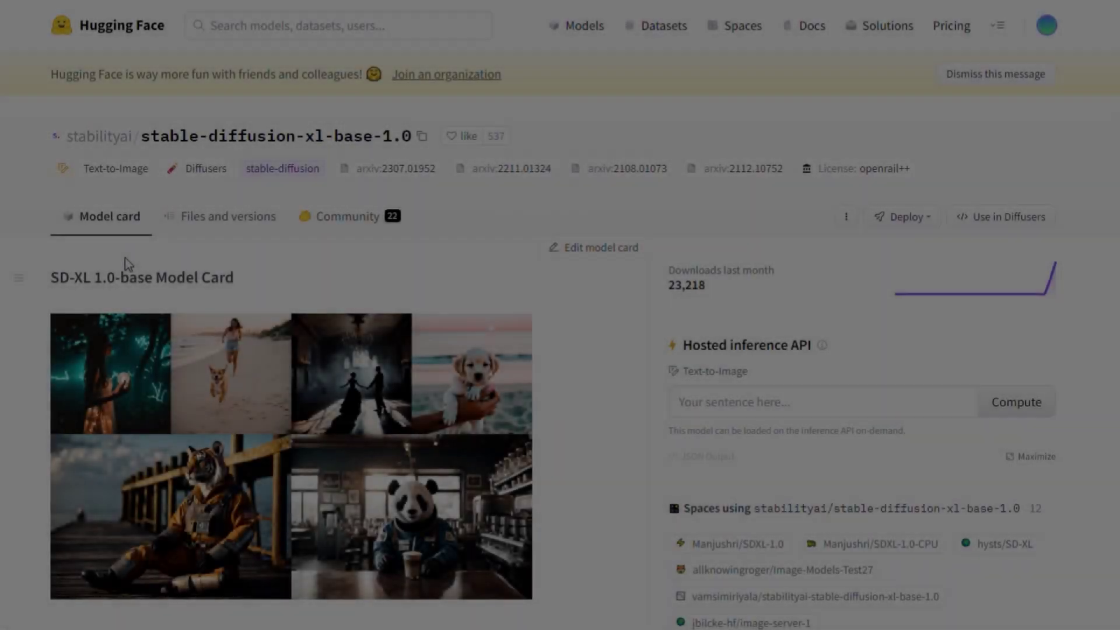
Step: Examine the stable-diffusion-xl-base-1.0 model card on Hugging Face, including its sample images and model diagram
{"action": "scroll", "coordinate": [125, 258], "scroll_direction": "down", "scroll_amount": 3}
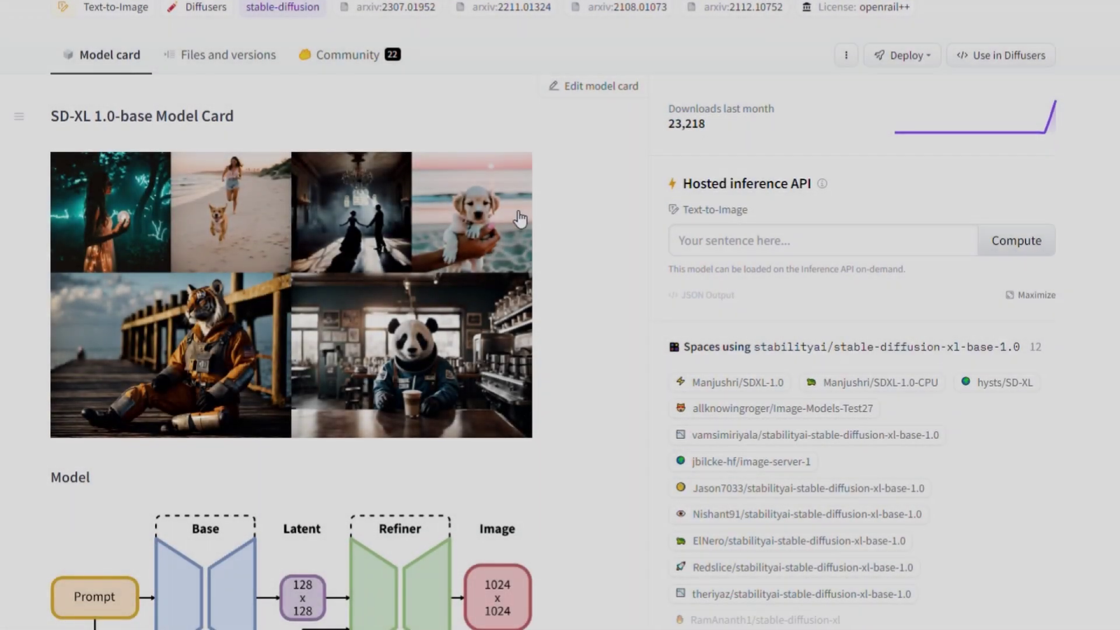
{"action": "scroll", "coordinate": [518, 217], "scroll_direction": "down", "scroll_amount": 5}
{"action": "scroll", "coordinate": [517, 217], "scroll_direction": "down", "scroll_amount": 2}
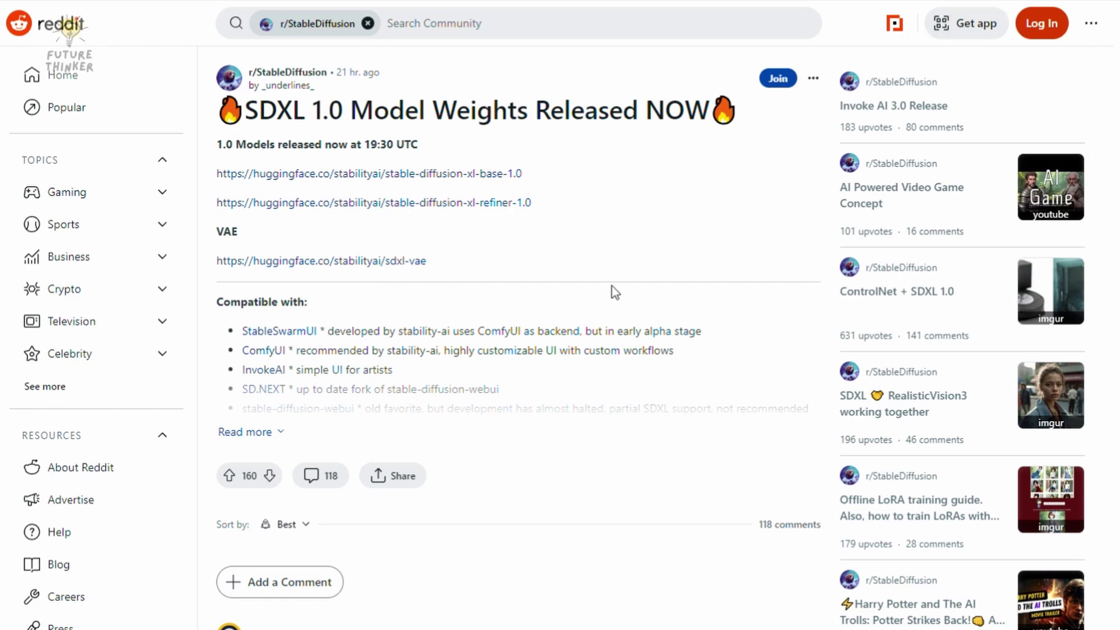
Step: Expand the Reddit post on the SDXL 1.0 weights release and examine which interfaces it lists as compatible, including ComfyUI and stable-diffusion-webui
{"action": "scroll", "coordinate": [577, 258], "scroll_direction": "down", "scroll_amount": 3}
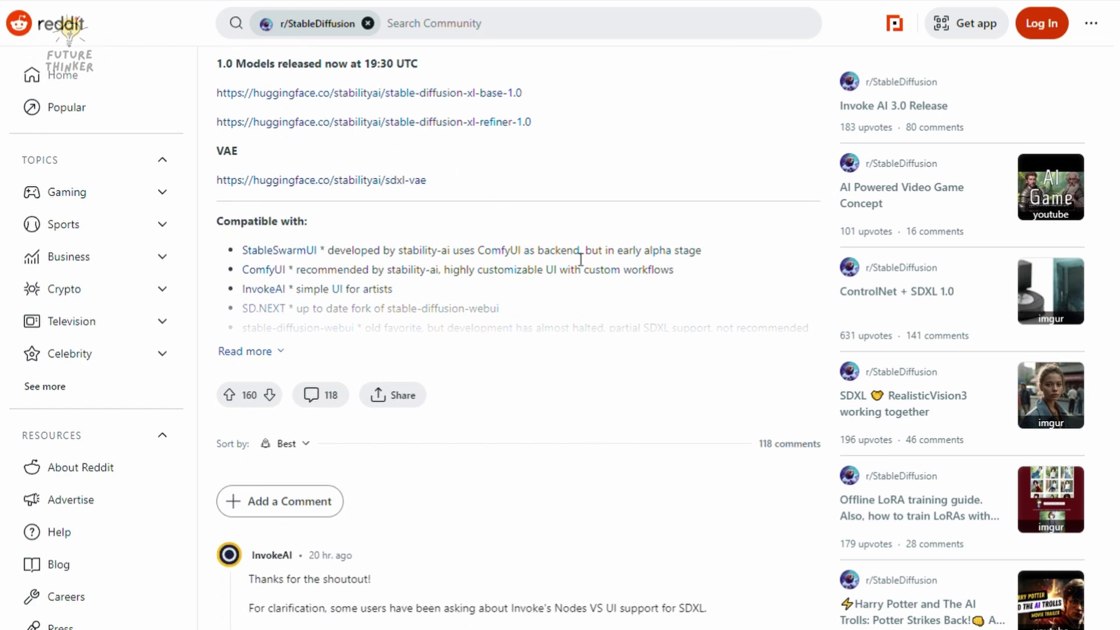
{"action": "left_click", "coordinate": [264, 272]}
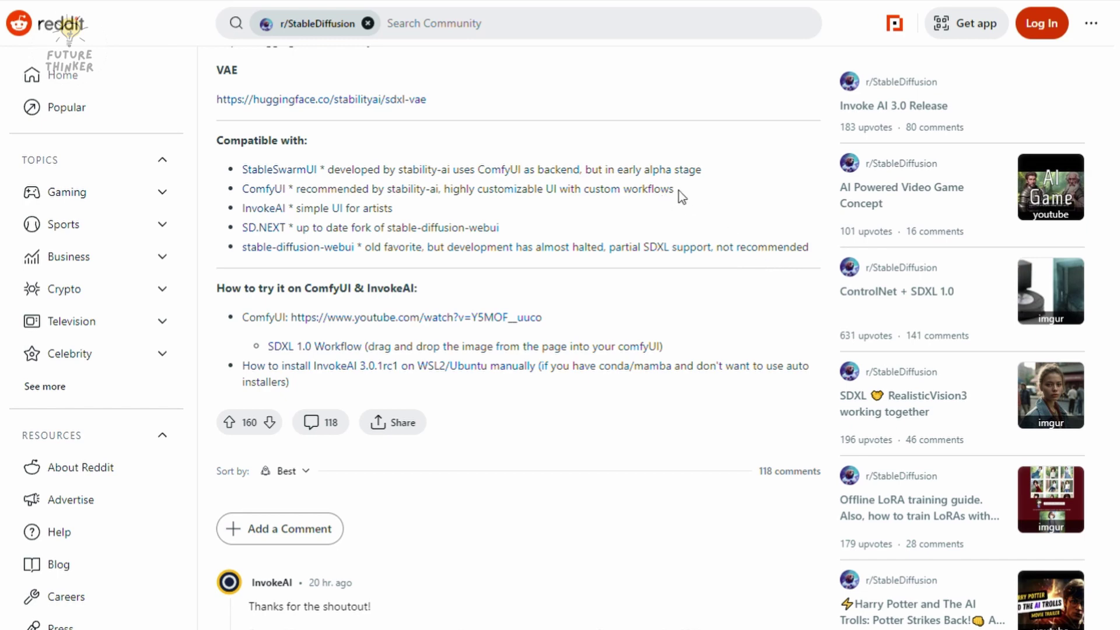
{"action": "left_click_drag", "start_coordinate": [677, 189], "coordinate": [232, 194]}
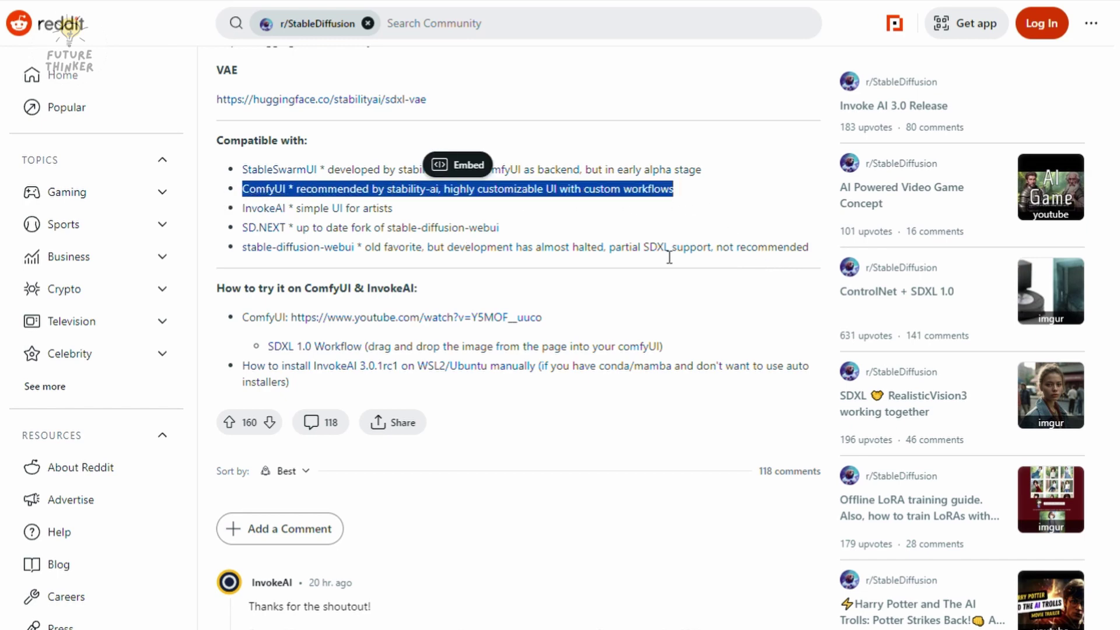
{"action": "left_click", "coordinate": [702, 213]}
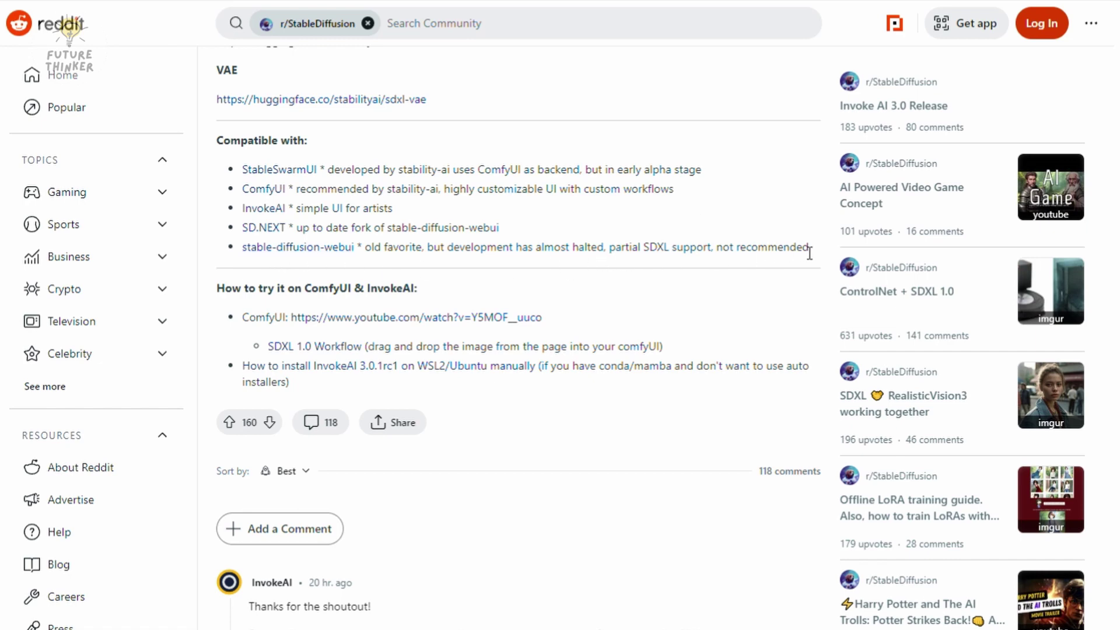
{"action": "left_click_drag", "start_coordinate": [807, 248], "coordinate": [732, 261]}
{"action": "left_click", "coordinate": [732, 261]}
{"action": "left_click_drag", "start_coordinate": [607, 252], "coordinate": [811, 247]}
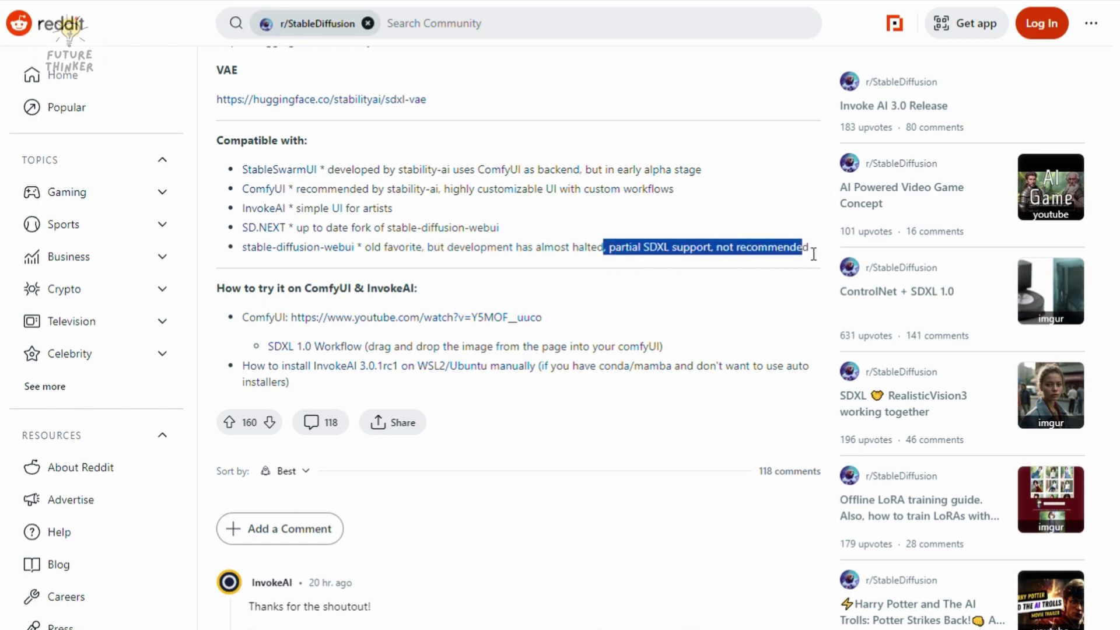
{"action": "left_click", "coordinate": [663, 222]}
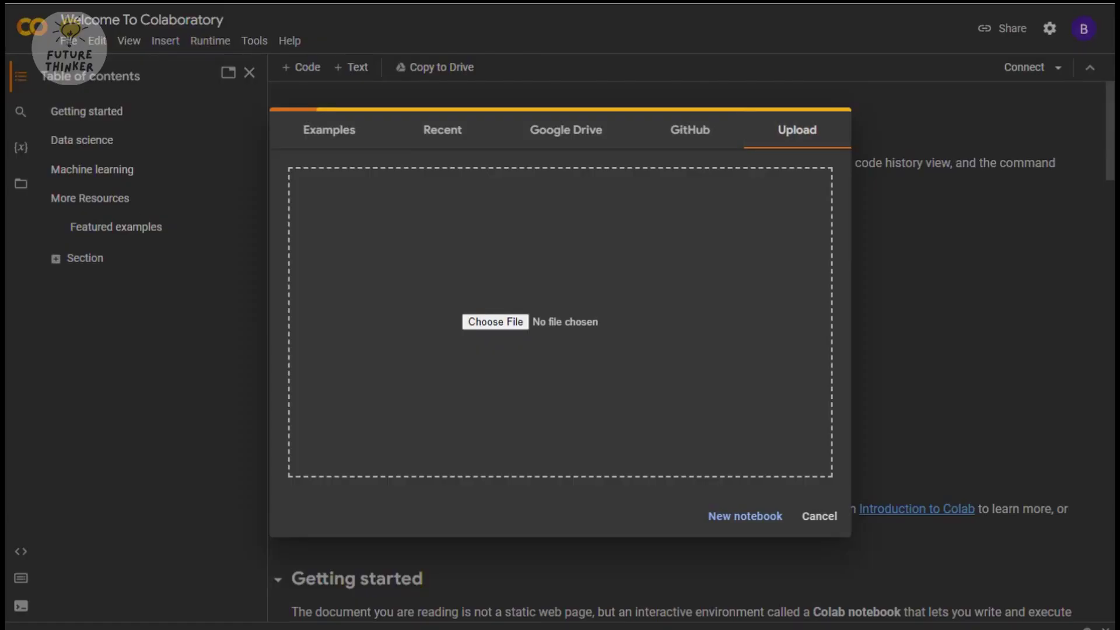
Step: Upload the SDXL_1_0_ComfyUI.ipynb notebook to Colab and enable USE_GOOGLE_DRIVE in the Environment Setup cell
{"action": "left_click_drag", "start_coordinate": [274, 275], "coordinate": [446, 276]}
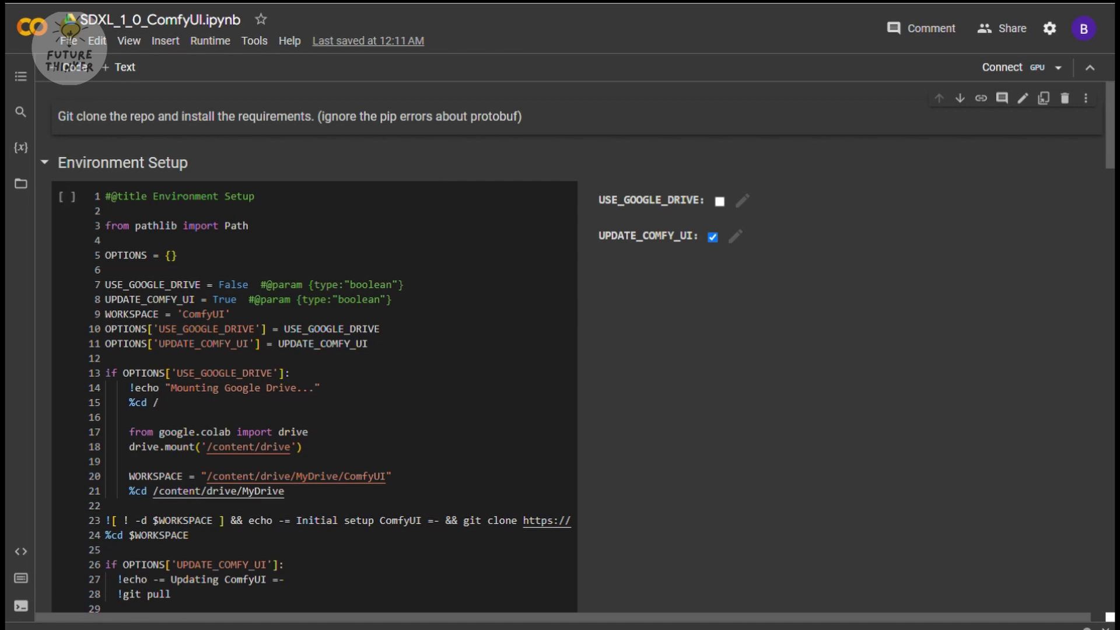
{"action": "scroll", "coordinate": [688, 185], "scroll_direction": "down", "scroll_amount": 1}
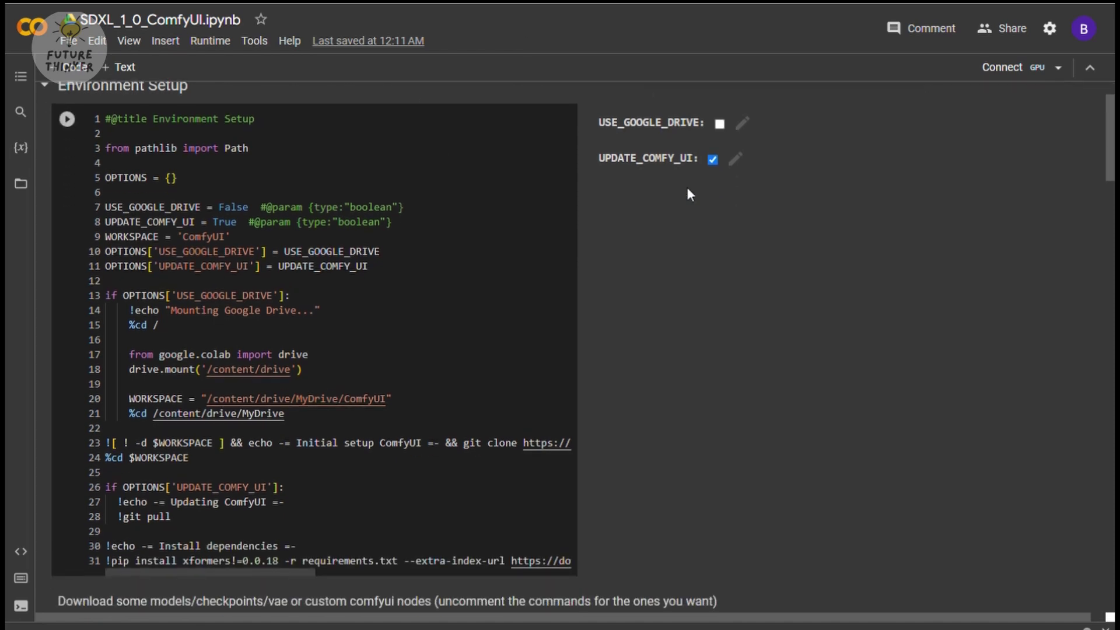
{"action": "left_click", "coordinate": [720, 125]}
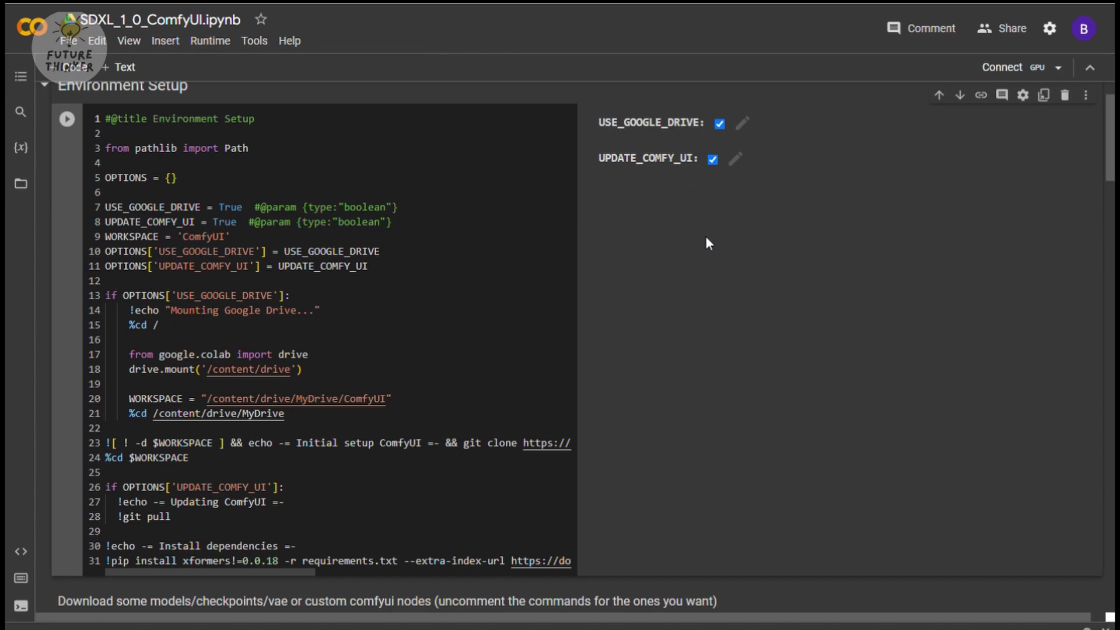
{"action": "left_click_drag", "start_coordinate": [655, 160], "coordinate": [702, 164]}
Step: Run the Environment Setup cell with its code hidden, allowing it to mount Google Drive and install ComfyUI
{"action": "left_click", "coordinate": [504, 231]}
{"action": "left_click", "coordinate": [1002, 94]}
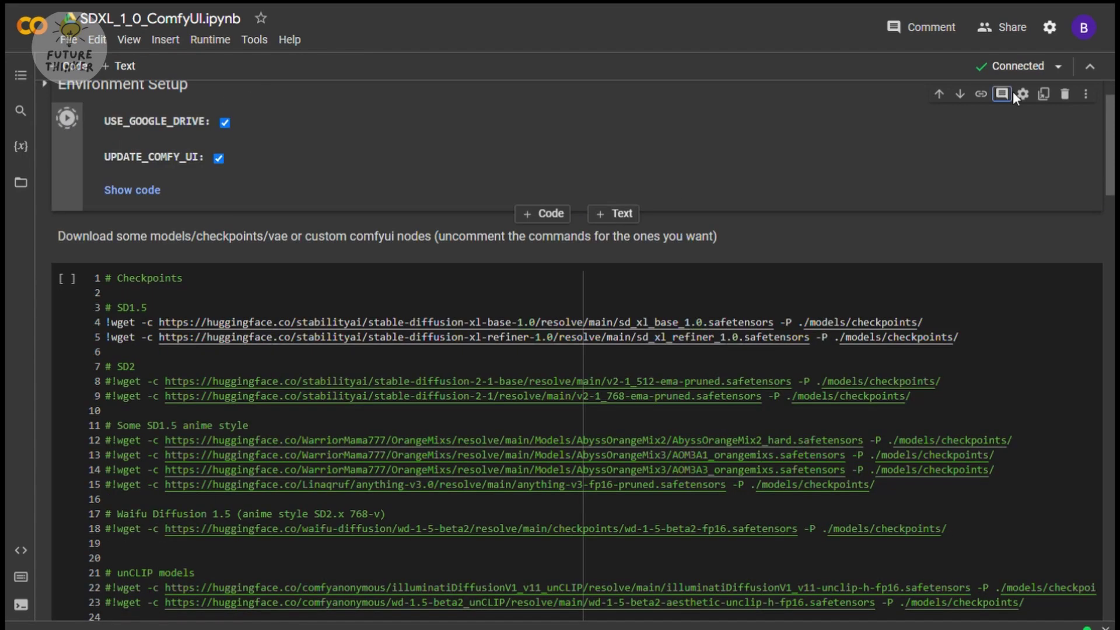
{"action": "left_click", "coordinate": [702, 378]}
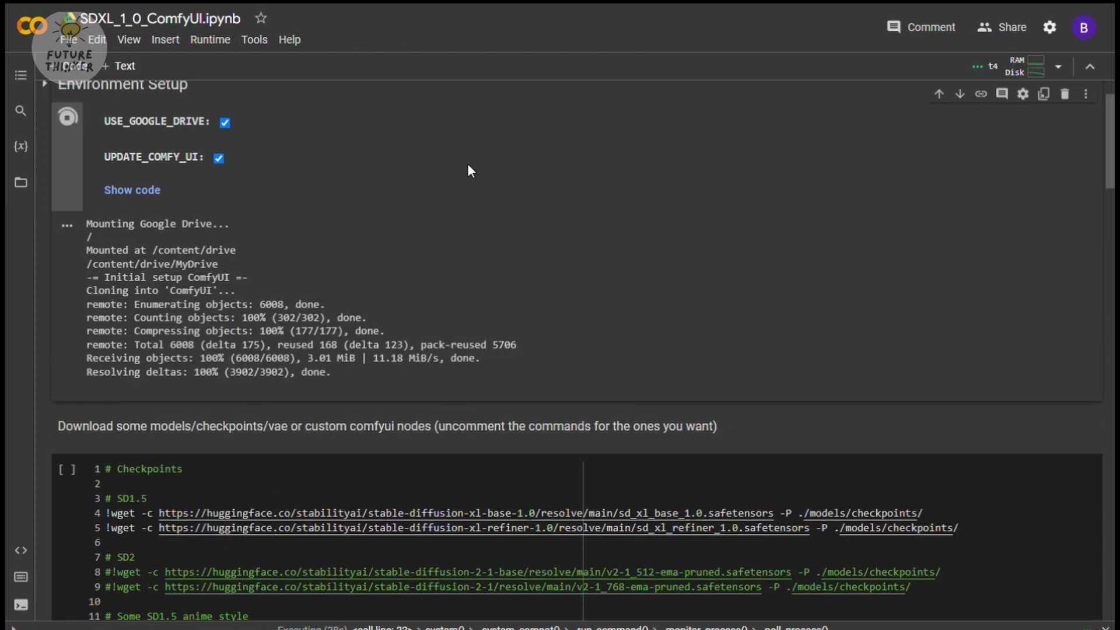
{"action": "scroll", "coordinate": [468, 163], "scroll_direction": "down", "scroll_amount": 1}
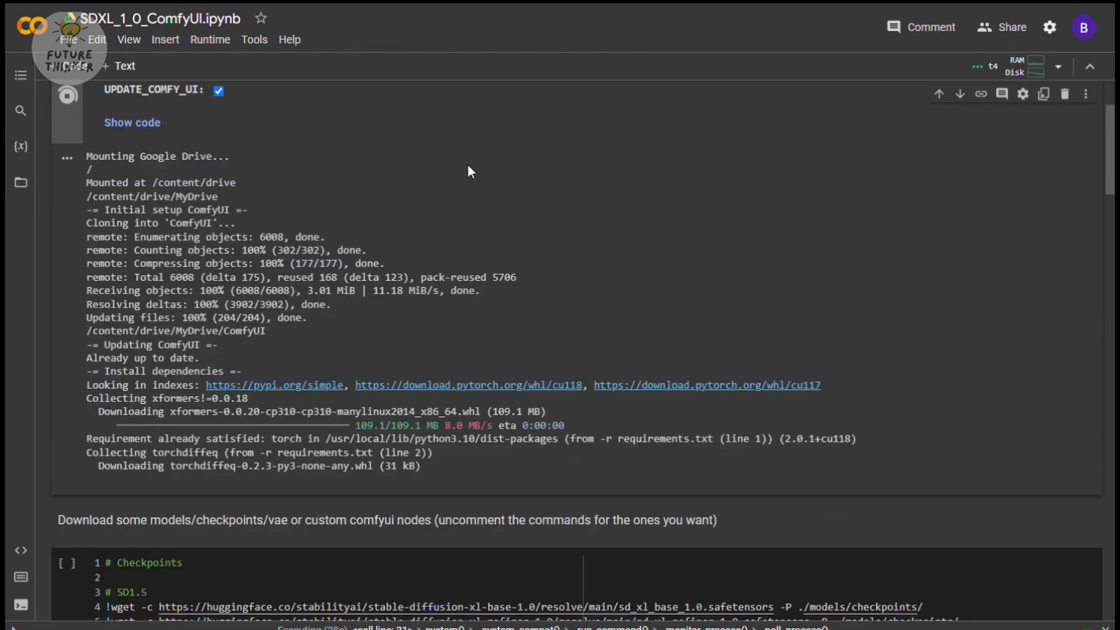
{"action": "scroll", "coordinate": [1002, 420], "scroll_direction": "down", "scroll_amount": 3}
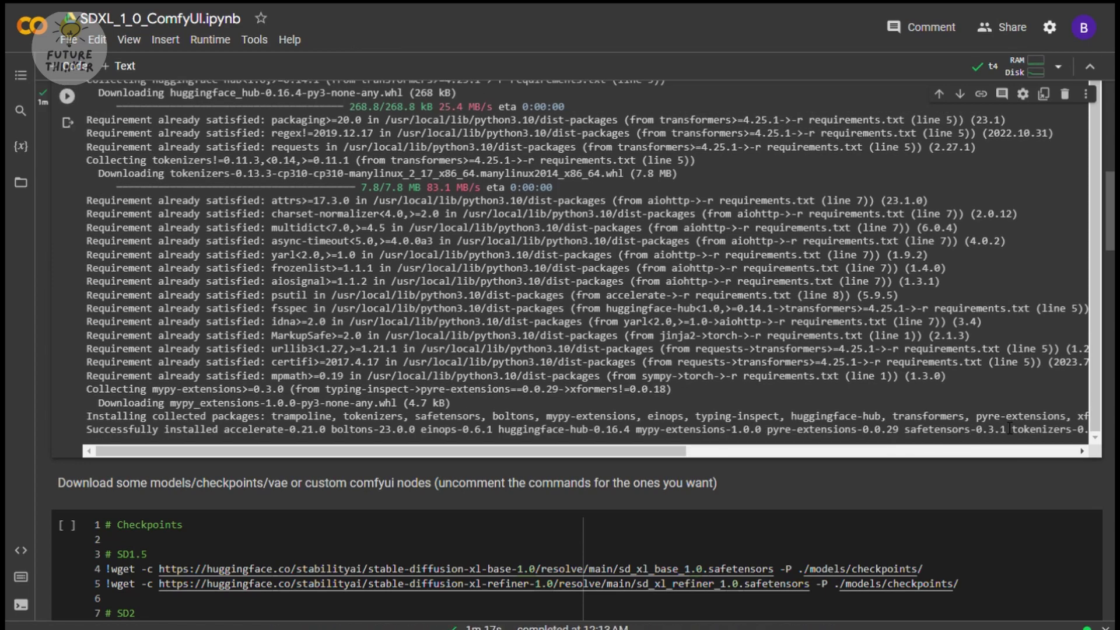
Step: Examine the download commands for the SDXL base and refiner checkpoints and their models/checkpoints destination folder
{"action": "scroll", "coordinate": [1010, 428], "scroll_direction": "down", "scroll_amount": 5}
{"action": "left_click", "coordinate": [162, 248]}
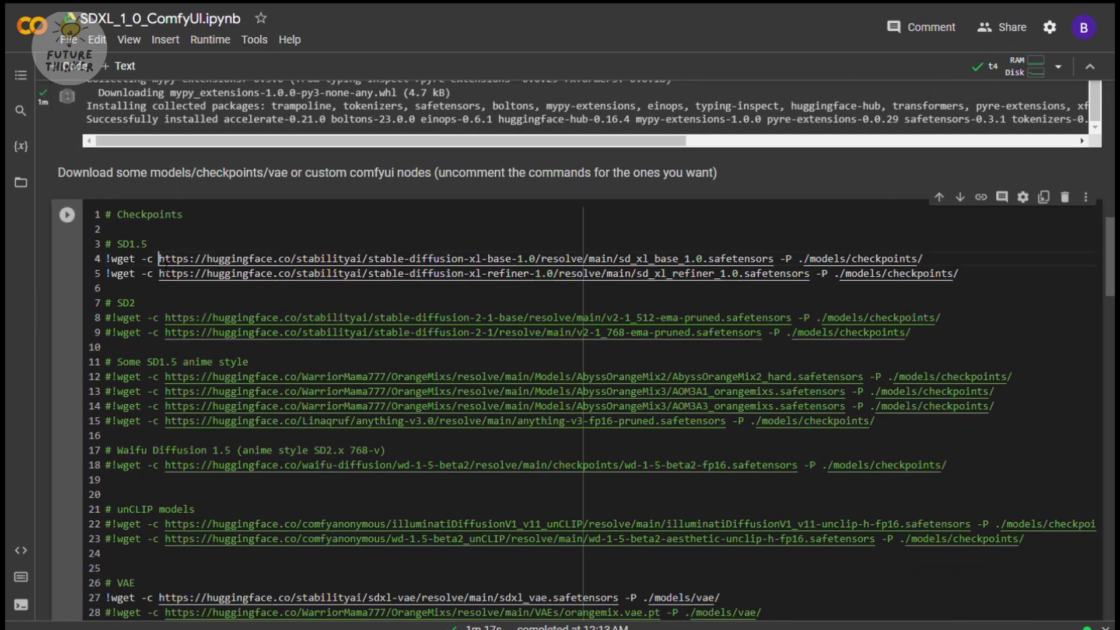
{"action": "left_click", "coordinate": [671, 259]}
{"action": "left_click_drag", "start_coordinate": [672, 273], "coordinate": [721, 285]}
{"action": "left_click", "coordinate": [665, 292]}
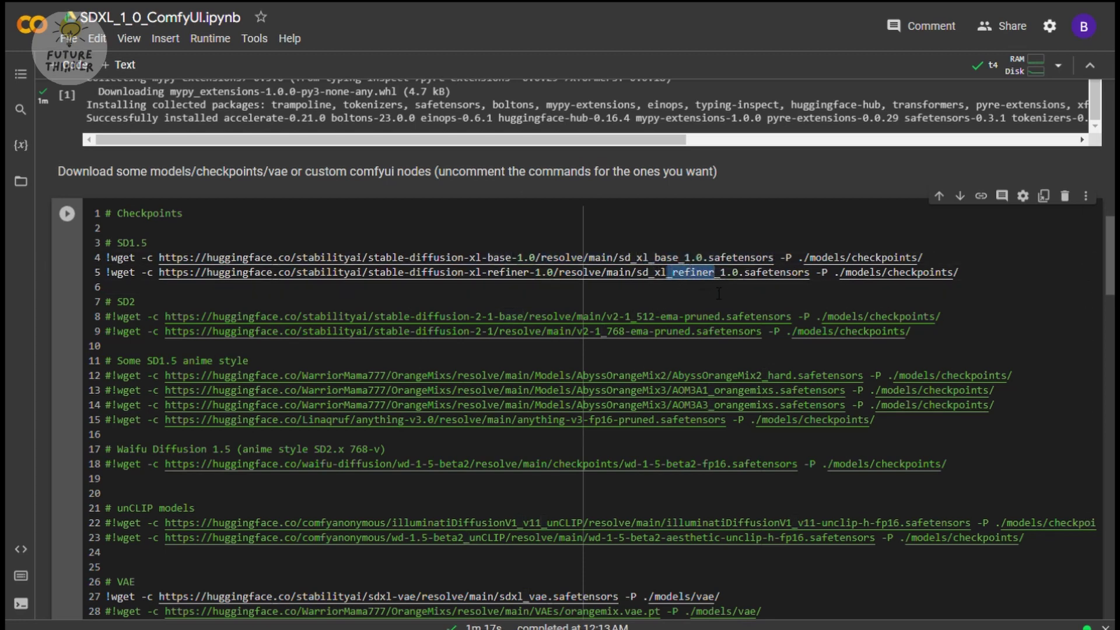
{"action": "key", "text": "Down"}
{"action": "left_click_drag", "start_coordinate": [811, 258], "coordinate": [927, 258]}
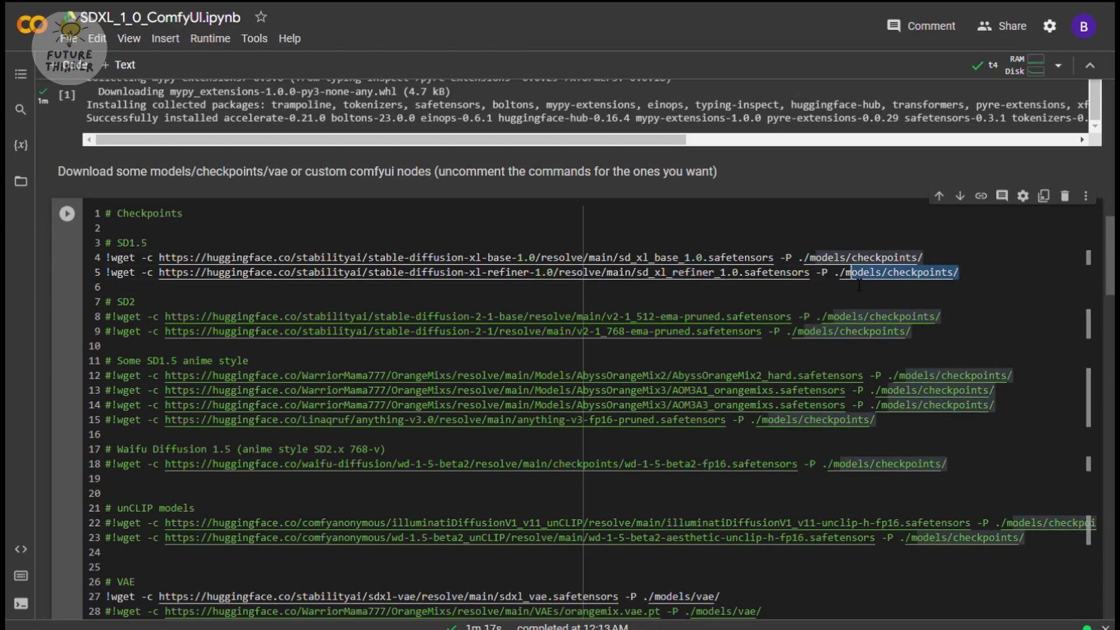
Step: Run the model download cell to fetch the SDXL base, refiner, VAE and more_details LoRA files
{"action": "key", "text": "ctrl+Return"}
{"action": "scroll", "coordinate": [586, 360], "scroll_direction": "down", "scroll_amount": 5}
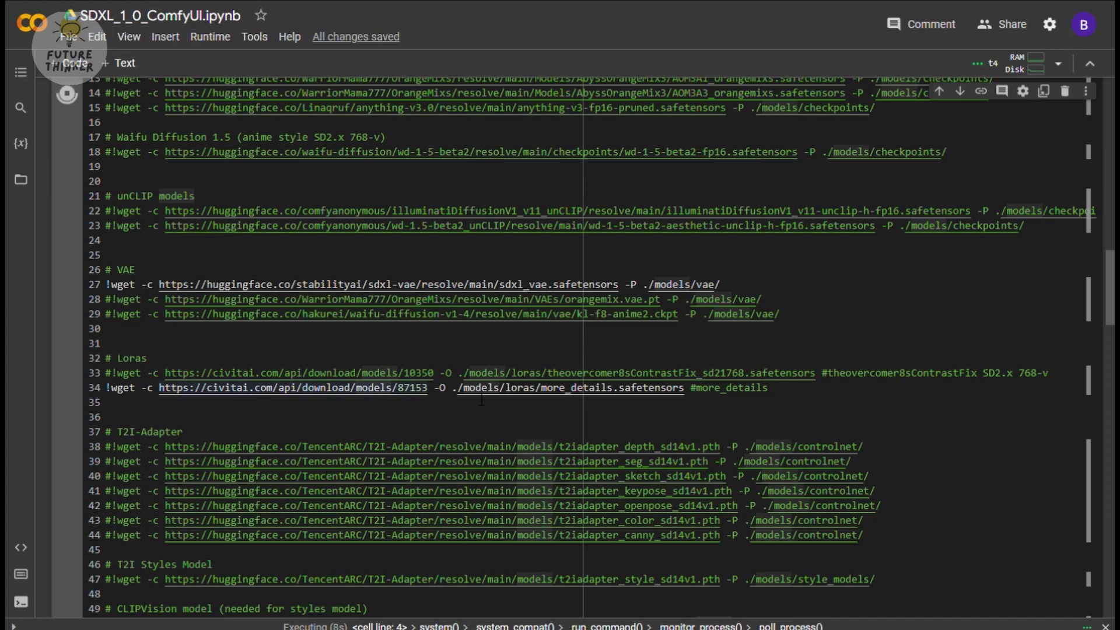
{"action": "left_click", "coordinate": [149, 417]}
{"action": "scroll", "coordinate": [175, 350], "scroll_direction": "down", "scroll_amount": 10}
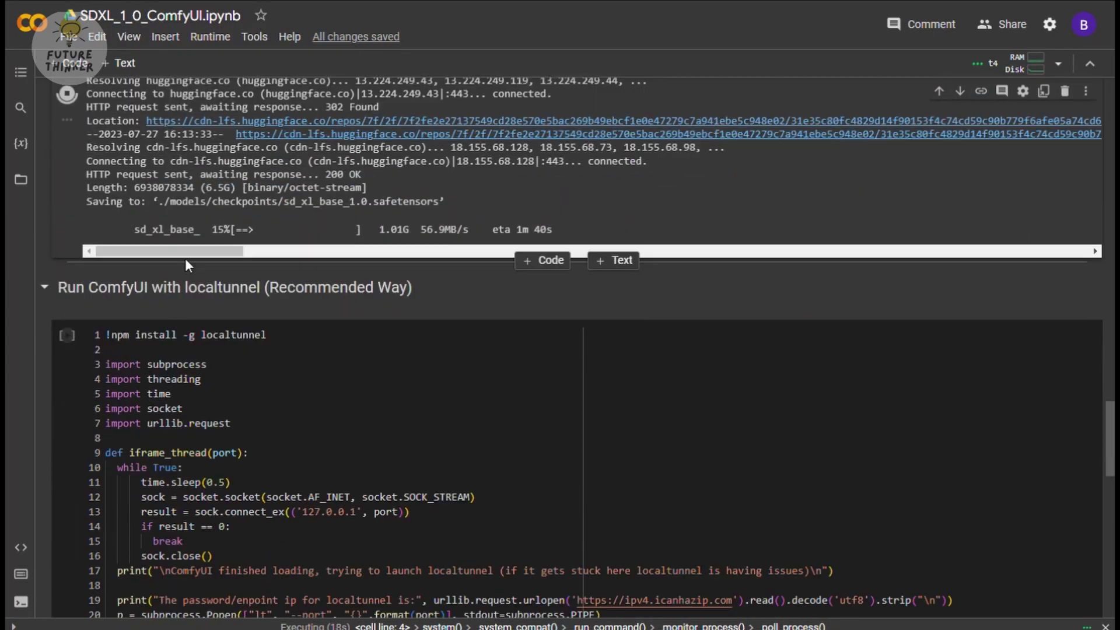
Step: Collapse the "Run ComfyUI with localtunnel" section and check the download cell's output for the more_details LoRA
{"action": "left_click", "coordinate": [46, 287]}
{"action": "scroll", "coordinate": [339, 268], "scroll_direction": "up", "scroll_amount": 2}
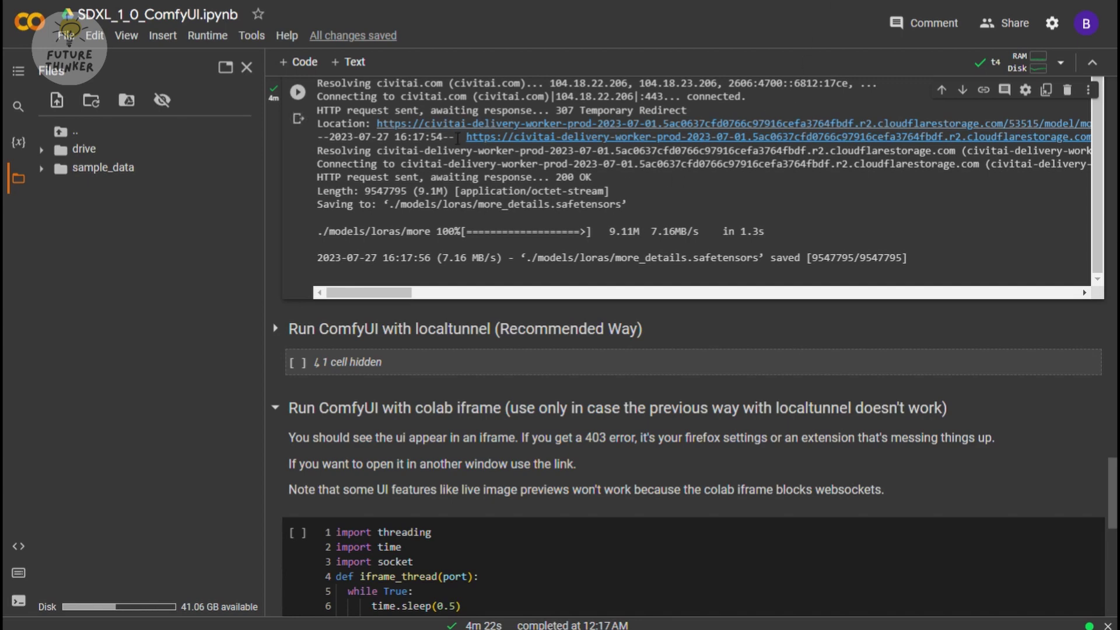
{"action": "scroll", "coordinate": [357, 166], "scroll_direction": "up", "scroll_amount": 2}
{"action": "scroll", "coordinate": [406, 196], "scroll_direction": "down", "scroll_amount": 2}
{"action": "left_click_drag", "start_coordinate": [801, 255], "coordinate": [460, 242]}
{"action": "left_click", "coordinate": [459, 242]}
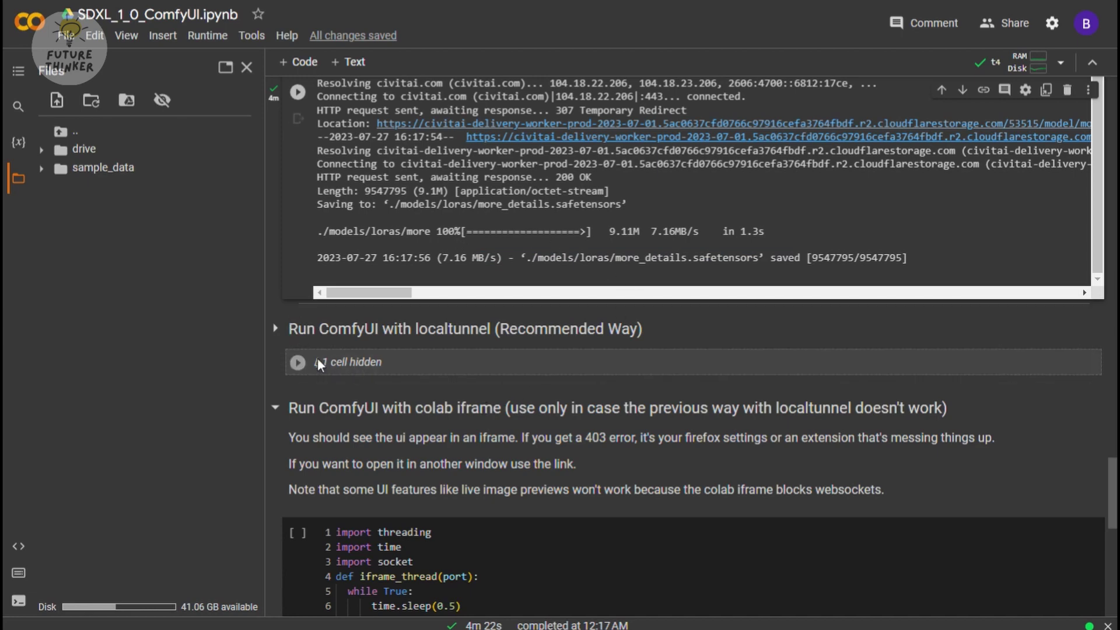
Step: Run the hidden localtunnel cell to start ComfyUI, collapsing the colab iframe section and revealing the running cell's output
{"action": "left_click", "coordinate": [299, 363]}
{"action": "scroll", "coordinate": [524, 187], "scroll_direction": "down", "scroll_amount": 3}
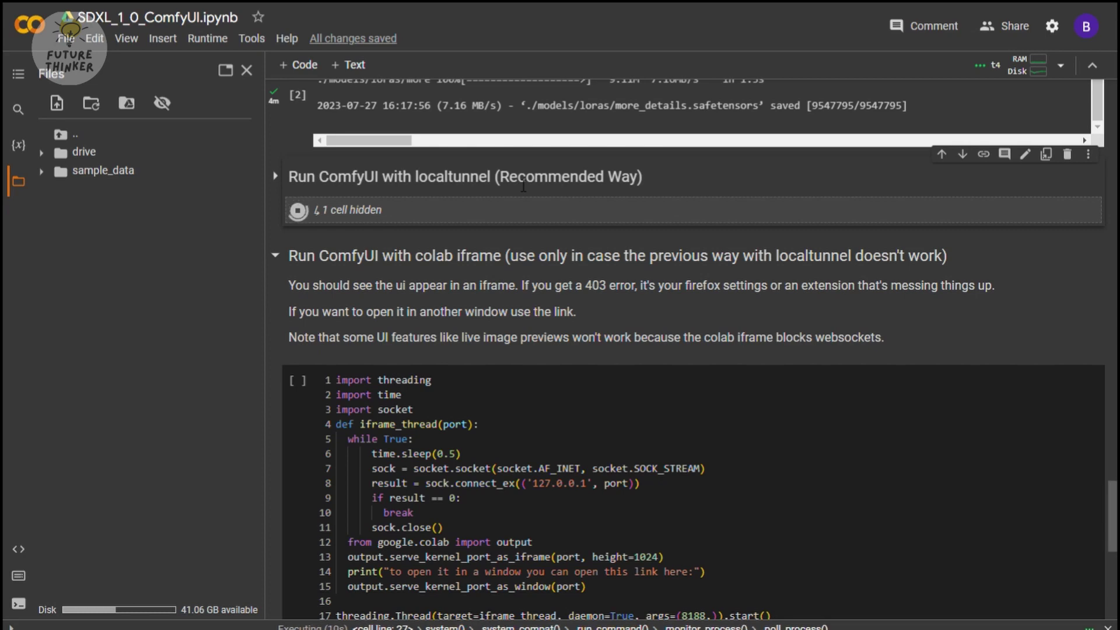
{"action": "left_click", "coordinate": [275, 255]}
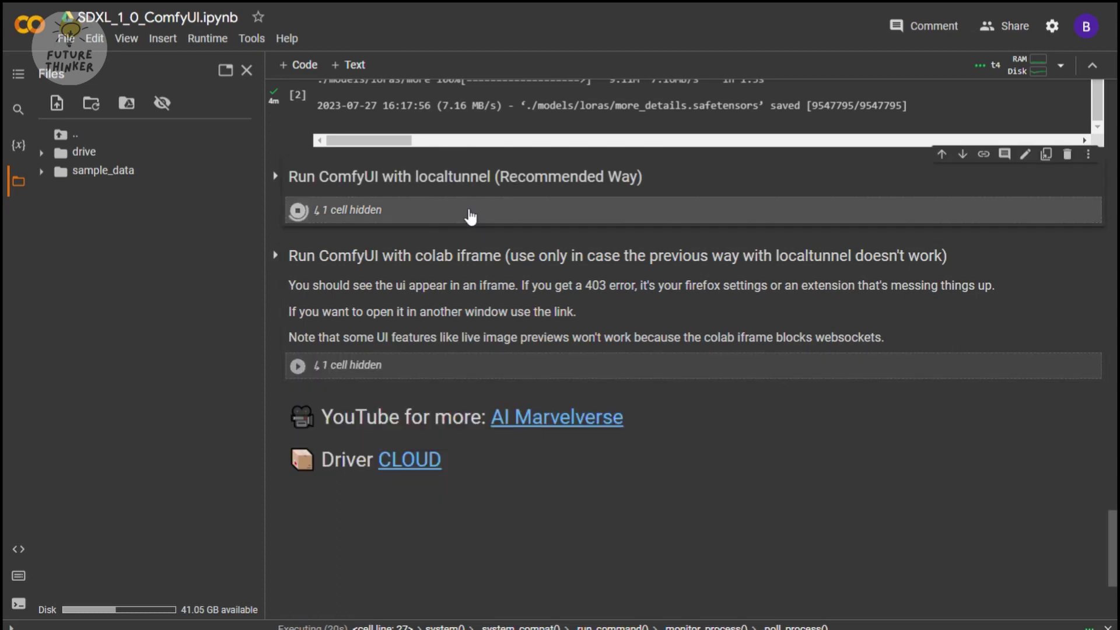
{"action": "left_click", "coordinate": [355, 210]}
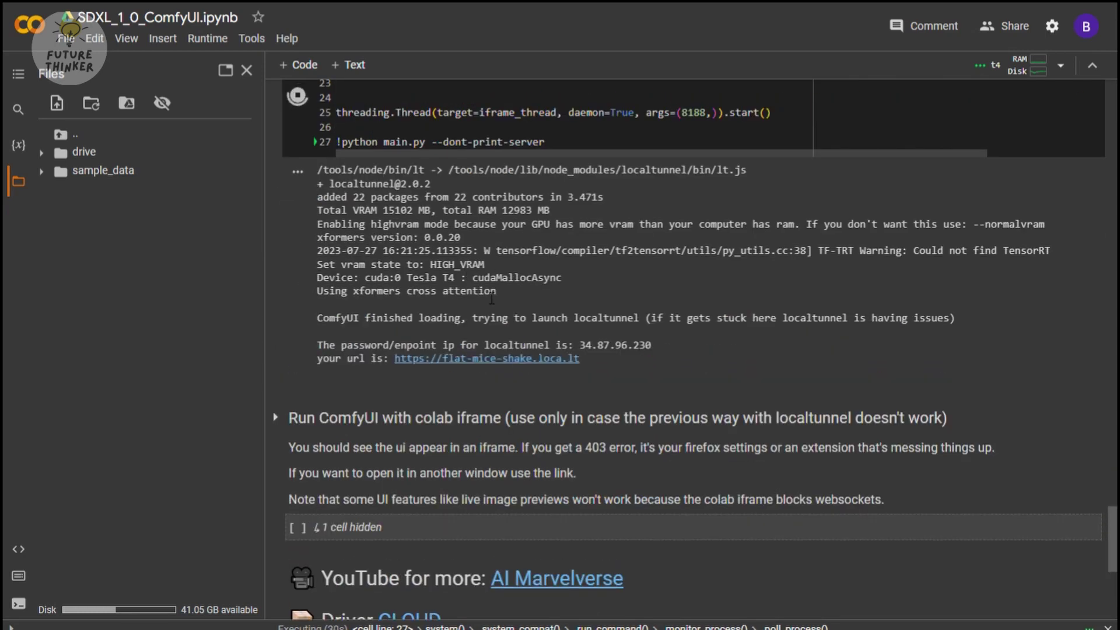
Step: Locate the generated localtunnel URL and copy the password/endpoint IP from the cell output
{"action": "left_click", "coordinate": [575, 364]}
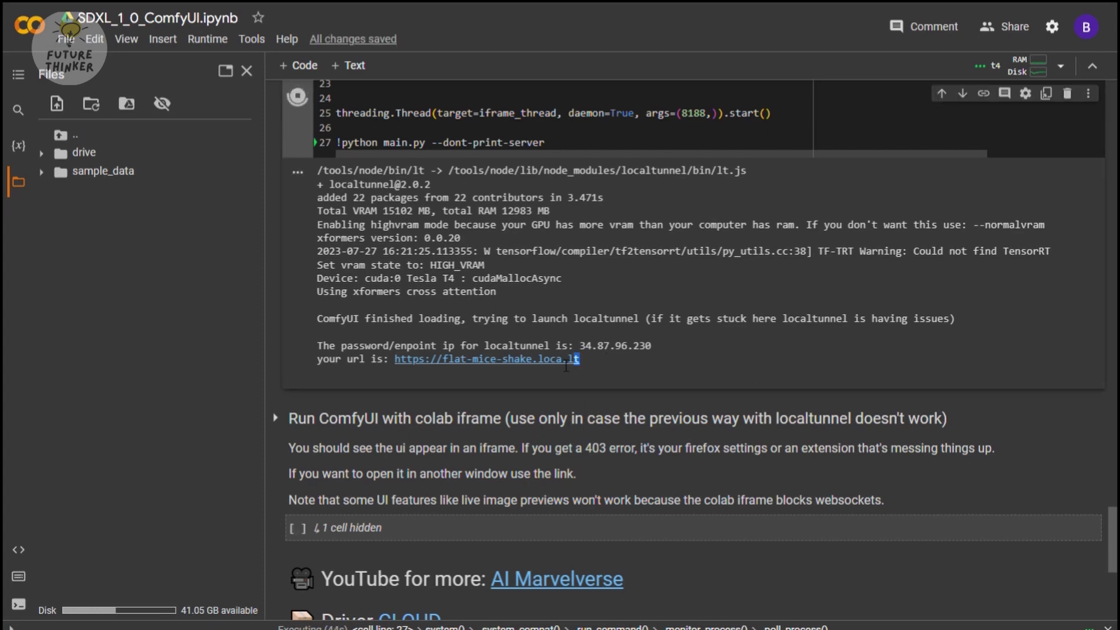
{"action": "left_click_drag", "start_coordinate": [565, 366], "coordinate": [328, 363]}
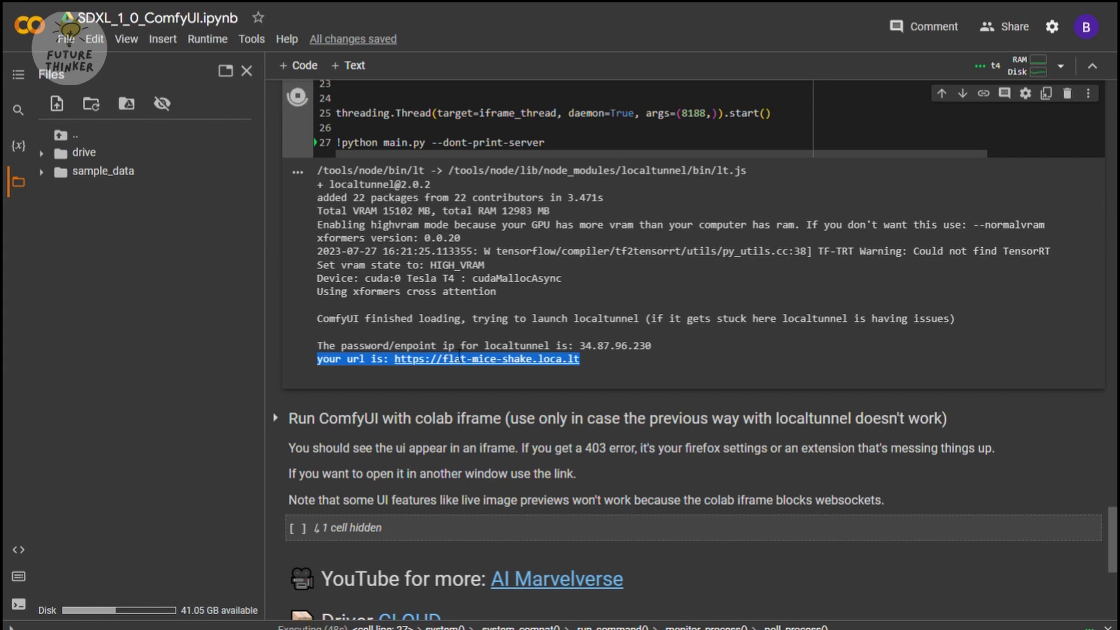
{"action": "left_click", "coordinate": [611, 374]}
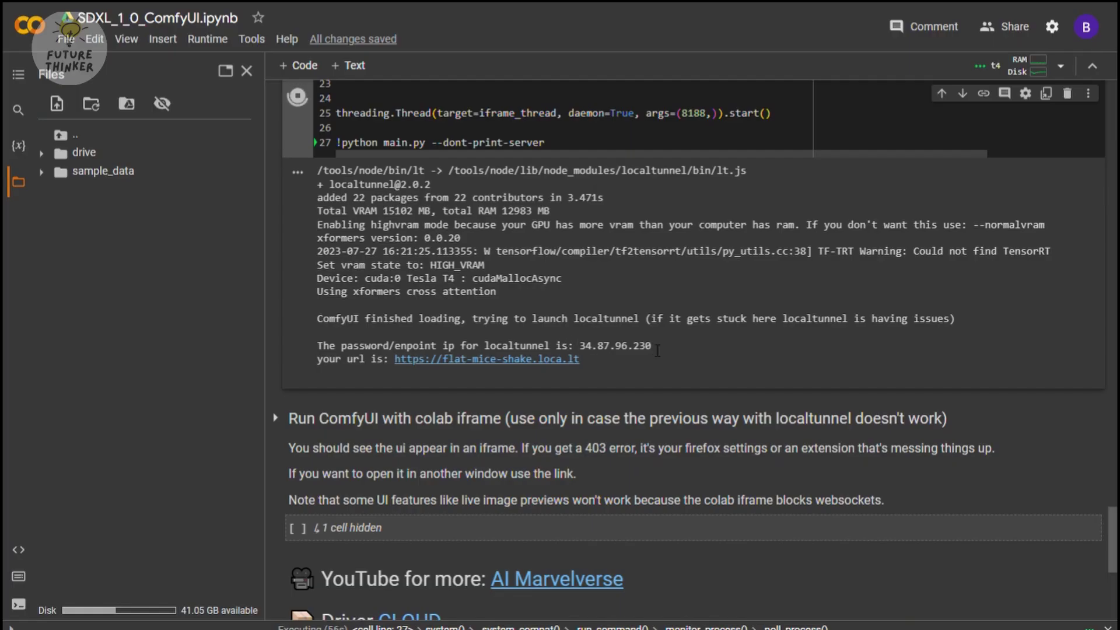
{"action": "left_click_drag", "start_coordinate": [654, 350], "coordinate": [581, 352]}
{"action": "right_click", "coordinate": [607, 350]}
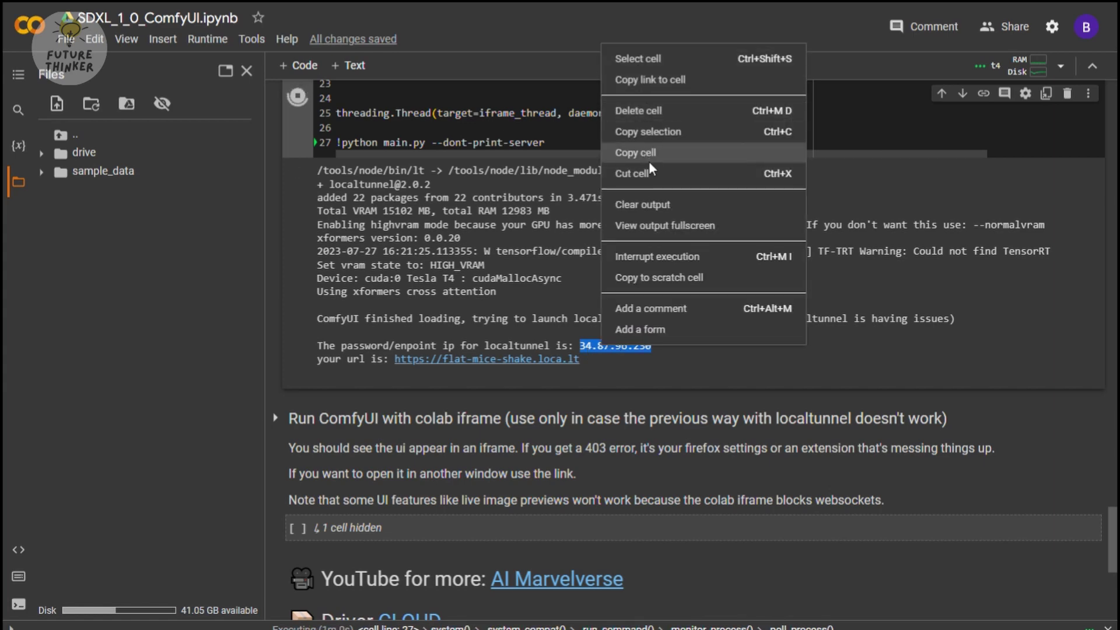
{"action": "left_click", "coordinate": [674, 133]}
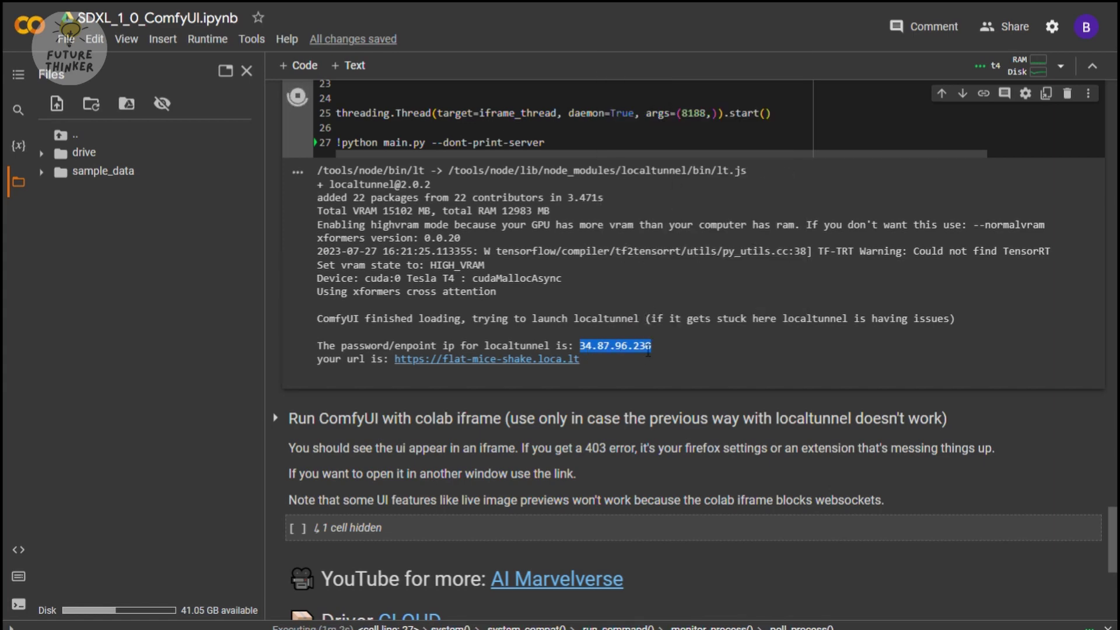
{"action": "left_click", "coordinate": [669, 354]}
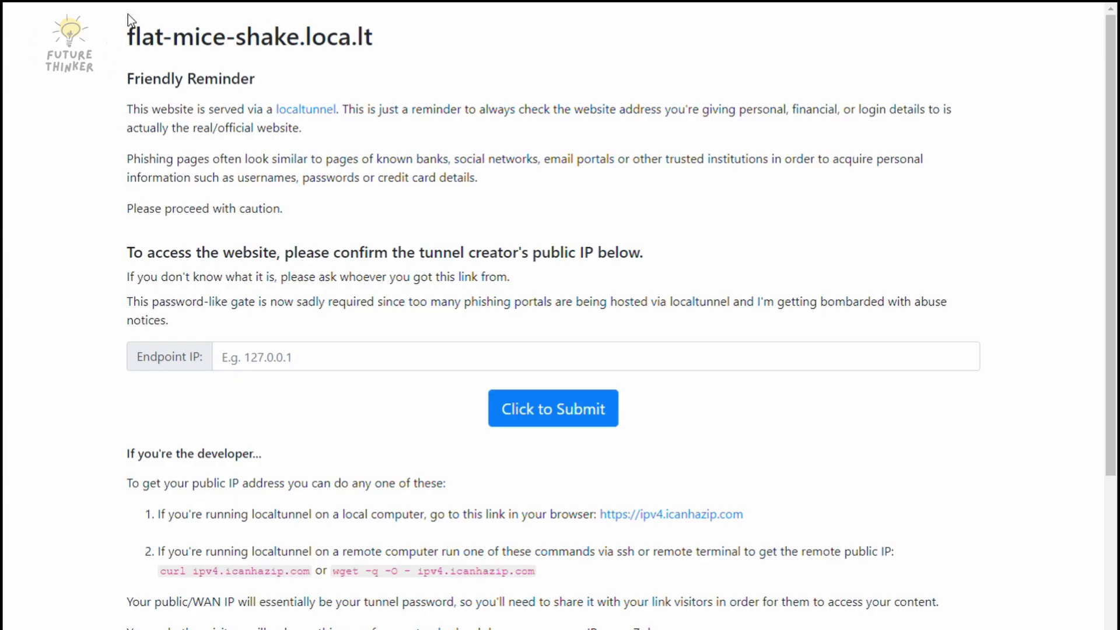
Step: On the localtunnel page, enter the copied tunnel password in the Endpoint IP field and submit it to open ComfyUI
{"action": "left_click_drag", "start_coordinate": [128, 14], "coordinate": [361, 352]}
{"action": "left_click", "coordinate": [317, 357]}
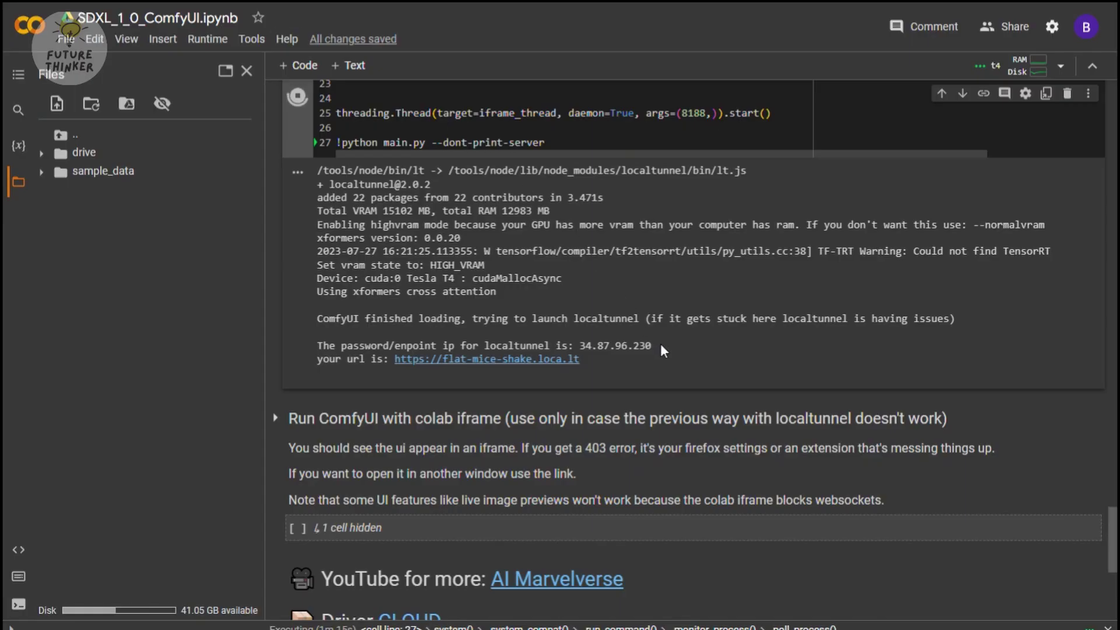
{"action": "left_click_drag", "start_coordinate": [652, 349], "coordinate": [581, 350]}
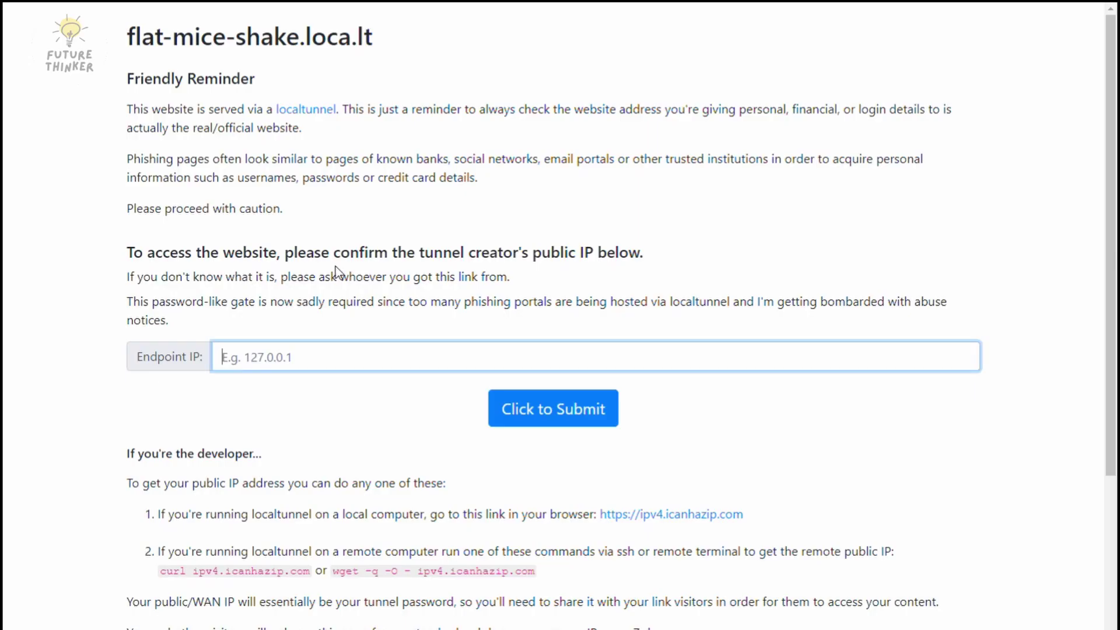
{"action": "key", "text": "ctrl+v"}
{"action": "left_click", "coordinate": [309, 399]}
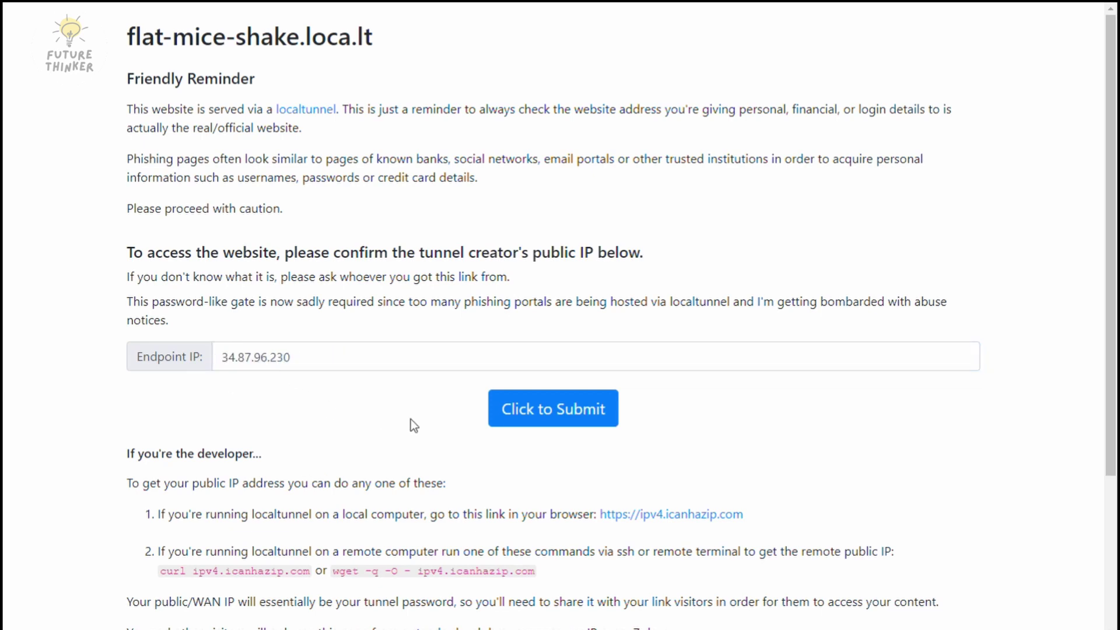
{"action": "left_click", "coordinate": [565, 423]}
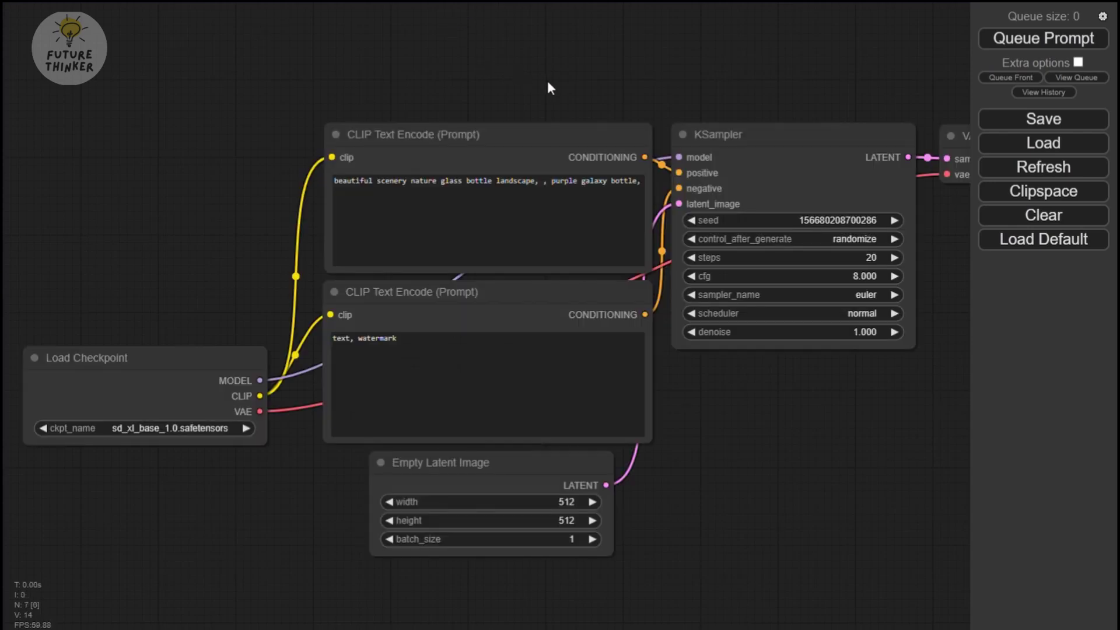
Step: Move the Save Image node slightly farther from the VAE Decode node
{"action": "scroll", "coordinate": [812, 467], "scroll_direction": "down", "scroll_amount": 1}
{"action": "left_click_drag", "start_coordinate": [812, 467], "coordinate": [676, 388]}
{"action": "scroll", "coordinate": [673, 389], "scroll_direction": "down", "scroll_amount": 3}
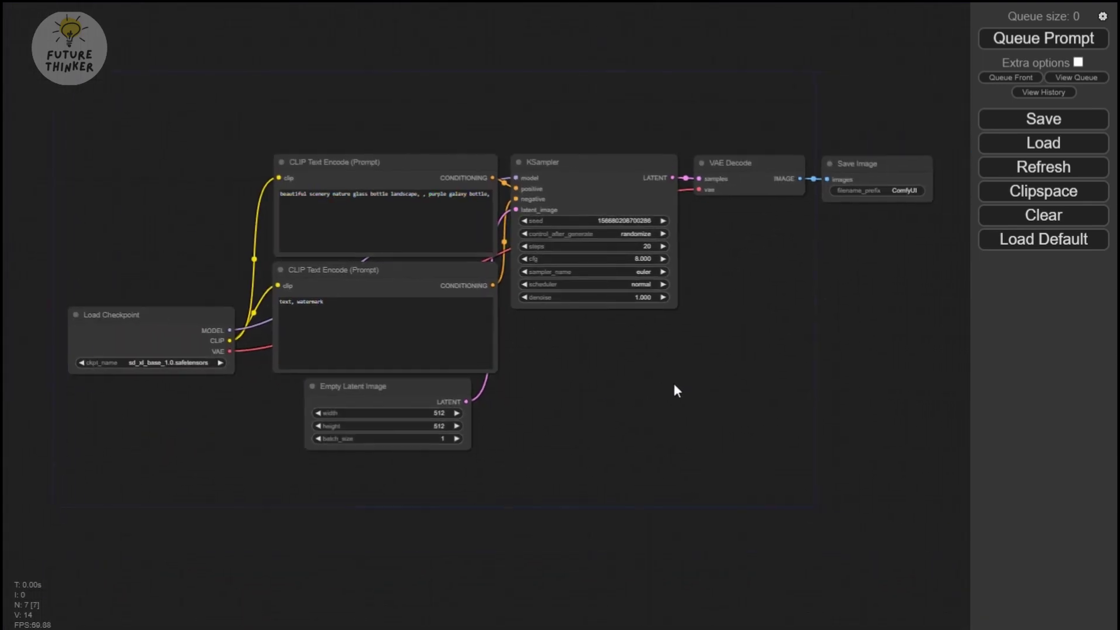
{"action": "mouse_move", "coordinate": [910, 172]}
{"action": "left_mouse_down"}
{"action": "mouse_move", "coordinate": [914, 197]}
{"action": "mouse_move", "coordinate": [802, 287]}
{"action": "mouse_move", "coordinate": [927, 191]}
{"action": "mouse_move", "coordinate": [928, 172]}
{"action": "left_mouse_up"}
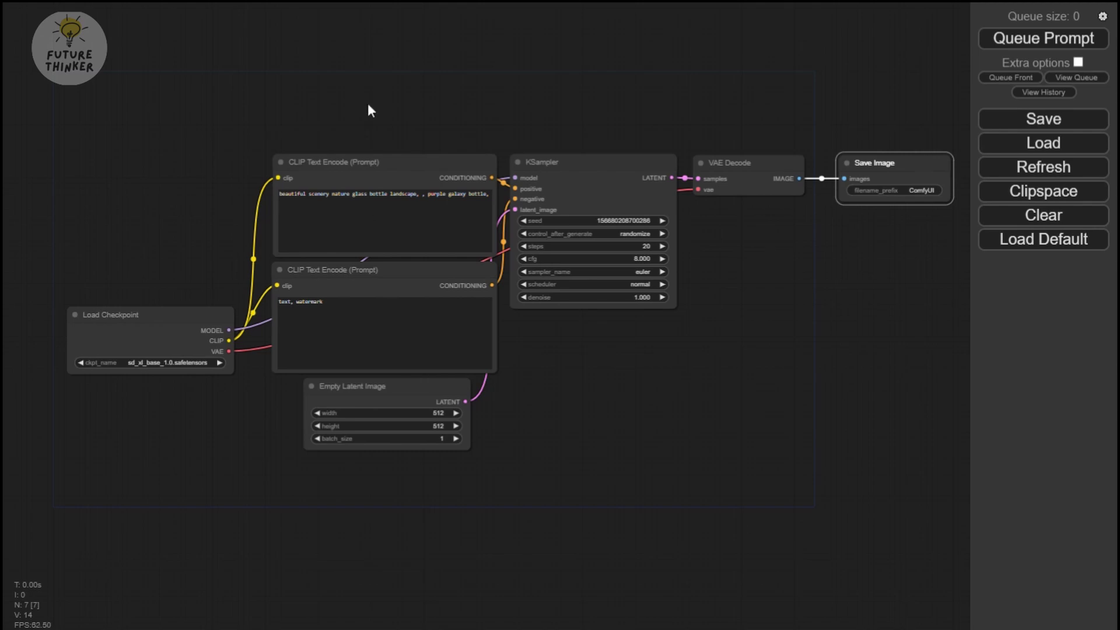
Step: Choose sd_xl_base_1.0.safetensors as the model in the Load Checkpoint node
{"action": "scroll", "coordinate": [370, 116], "scroll_direction": "up", "scroll_amount": 7}
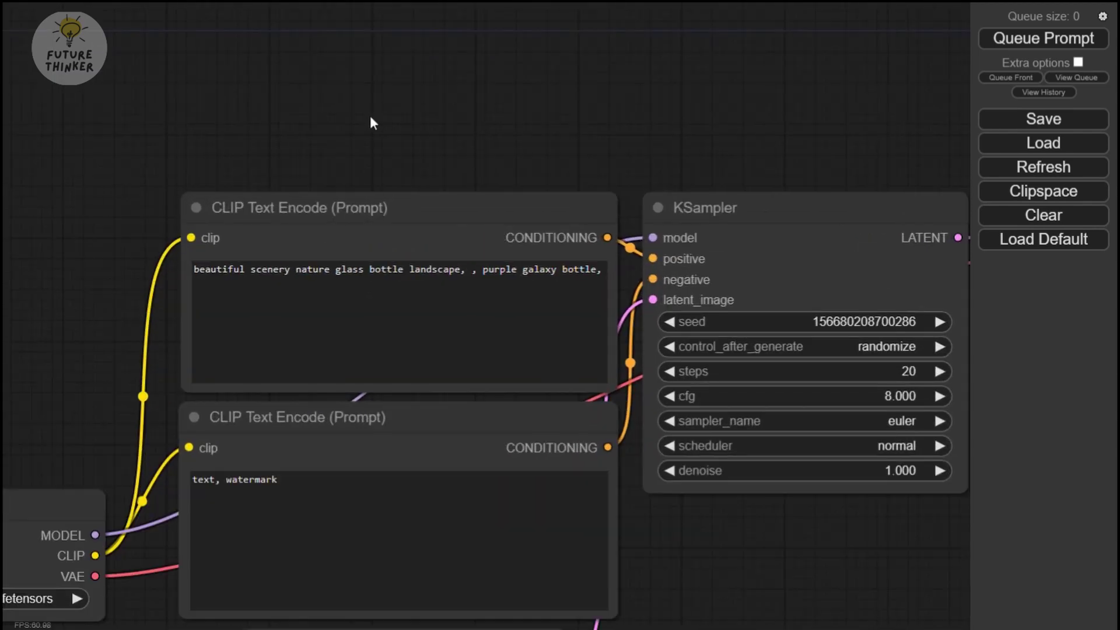
{"action": "scroll", "coordinate": [370, 120], "scroll_direction": "up", "scroll_amount": 1}
{"action": "scroll", "coordinate": [365, 124], "scroll_direction": "down", "scroll_amount": 1}
{"action": "left_click_drag", "start_coordinate": [313, 128], "coordinate": [506, 71]}
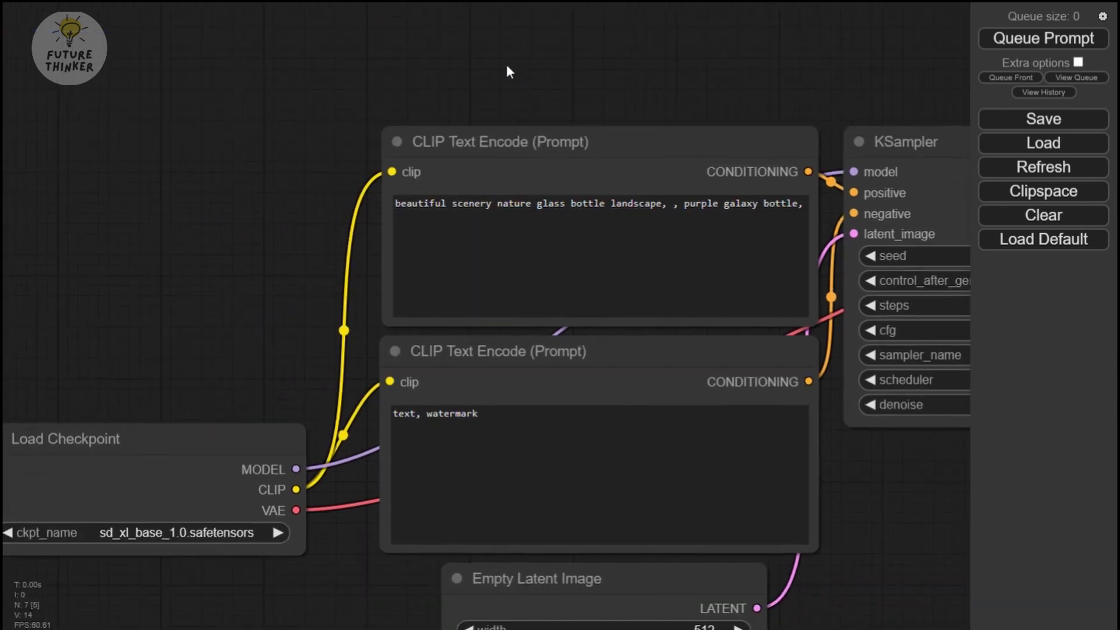
{"action": "scroll", "coordinate": [506, 72], "scroll_direction": "down", "scroll_amount": 3}
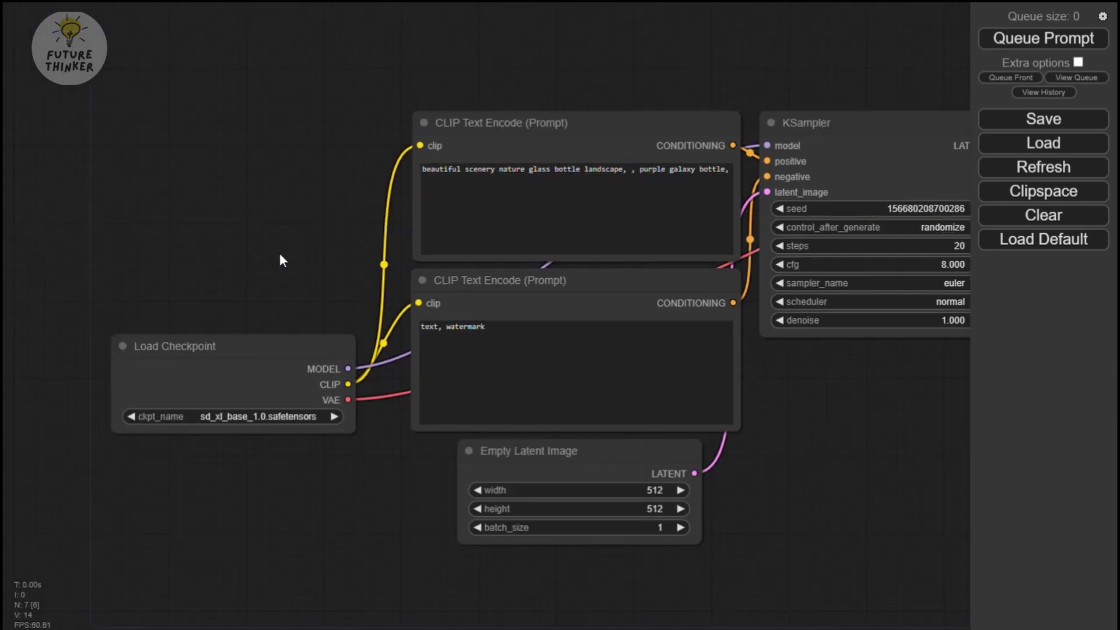
{"action": "left_click", "coordinate": [274, 416]}
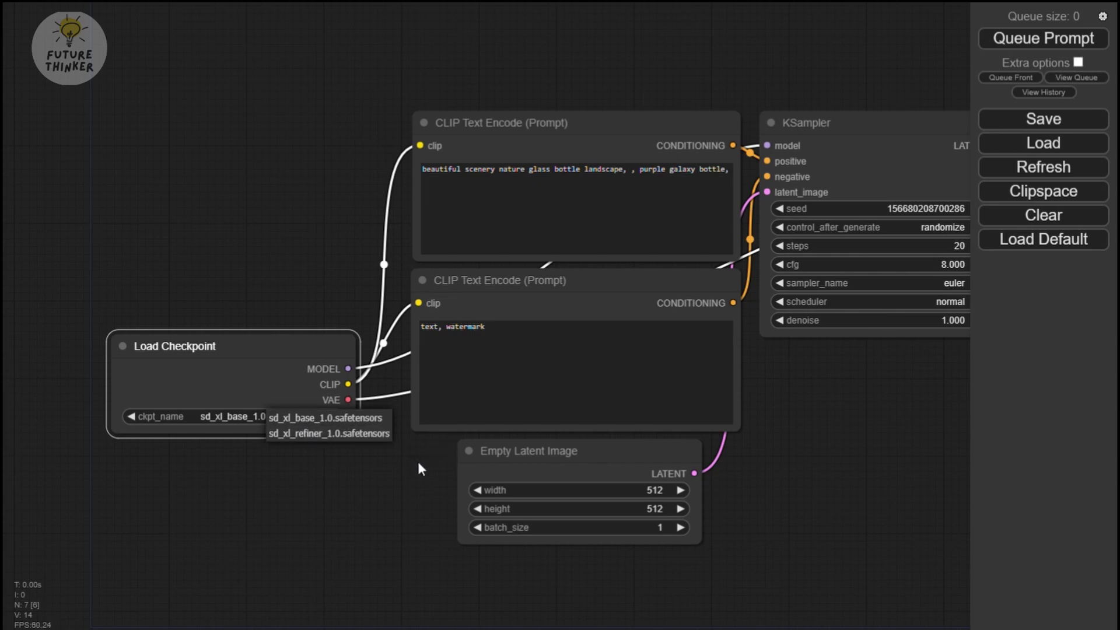
{"action": "left_click", "coordinate": [377, 419]}
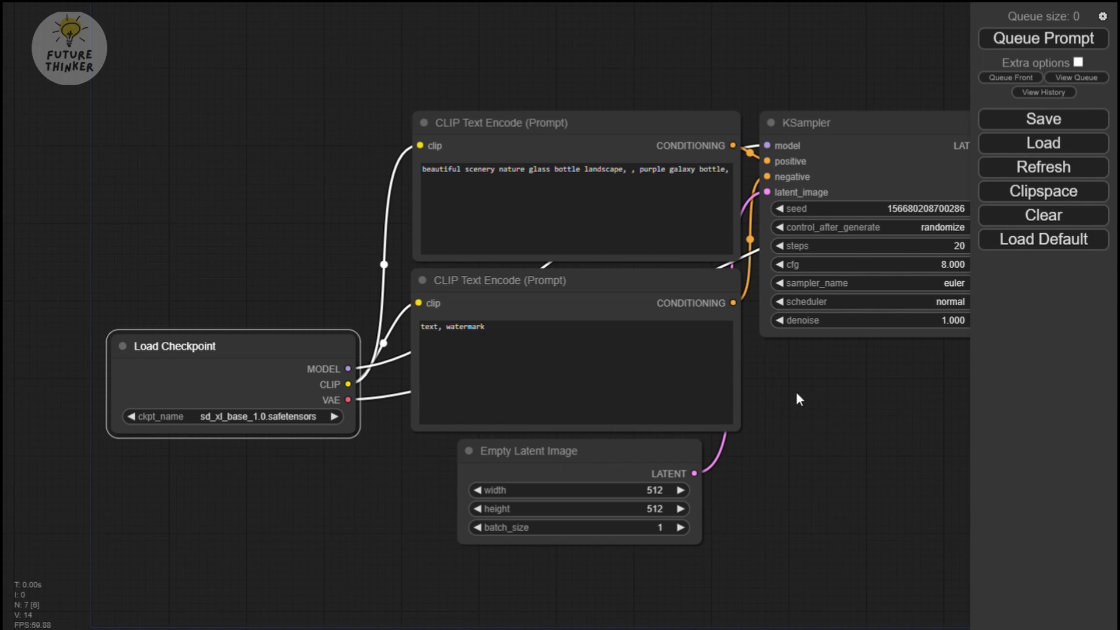
Step: Set the Empty Latent Image width and height to 1024 and shift the node slightly down, away from the negative prompt
{"action": "left_click", "coordinate": [662, 491]}
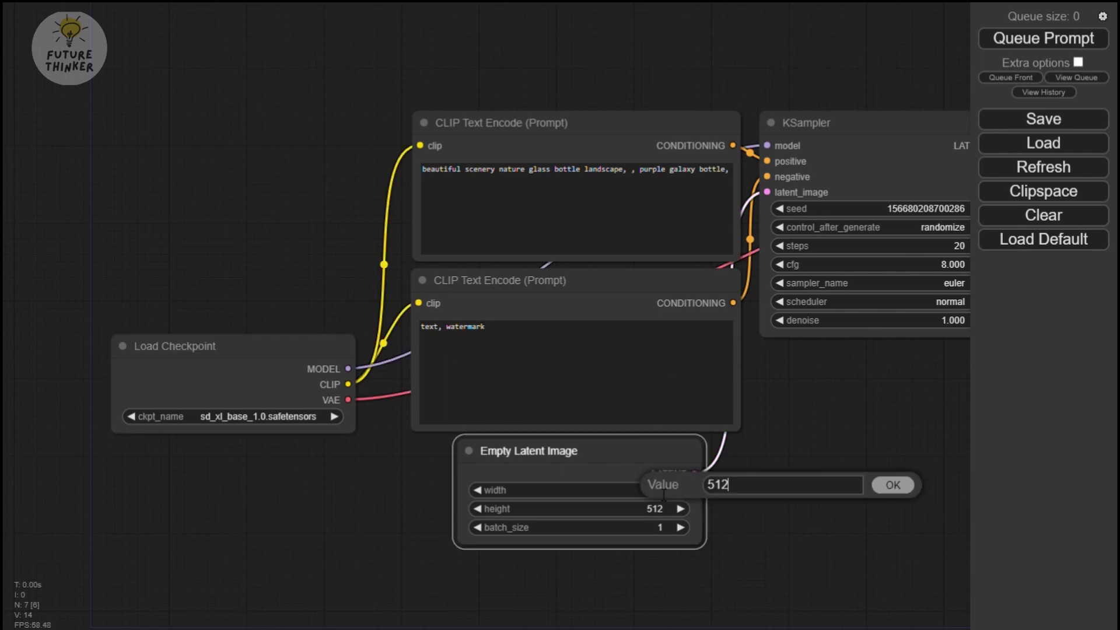
{"action": "double_click", "coordinate": [729, 490]}
{"action": "type", "text": "1024"}
{"action": "left_click", "coordinate": [893, 485]}
{"action": "left_click", "coordinate": [656, 509]}
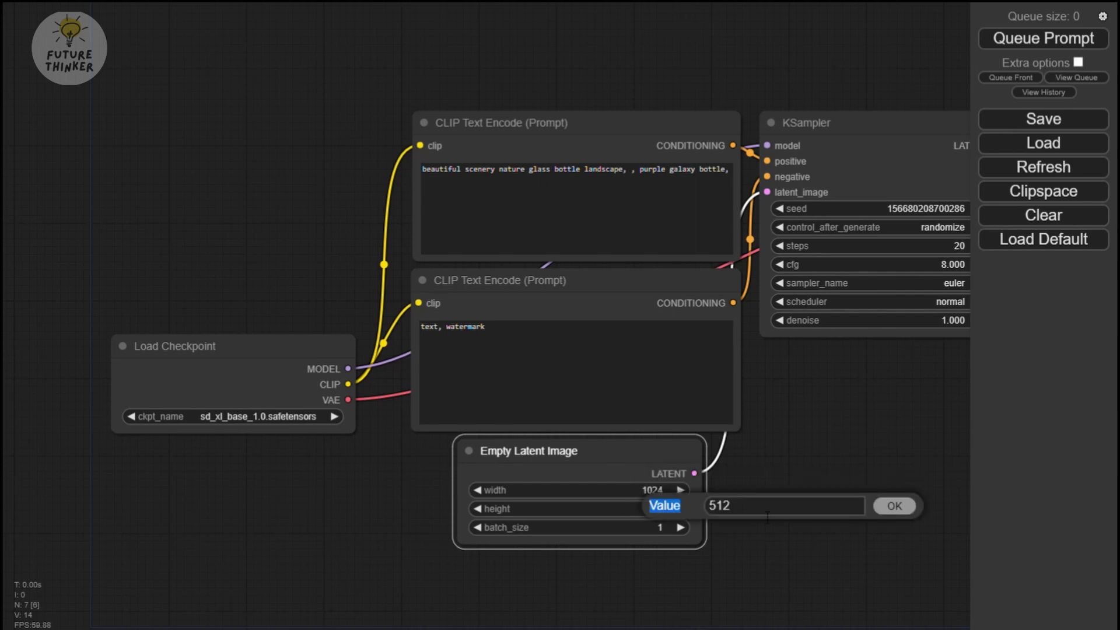
{"action": "type", "text": "1024"}
{"action": "key", "text": "Return"}
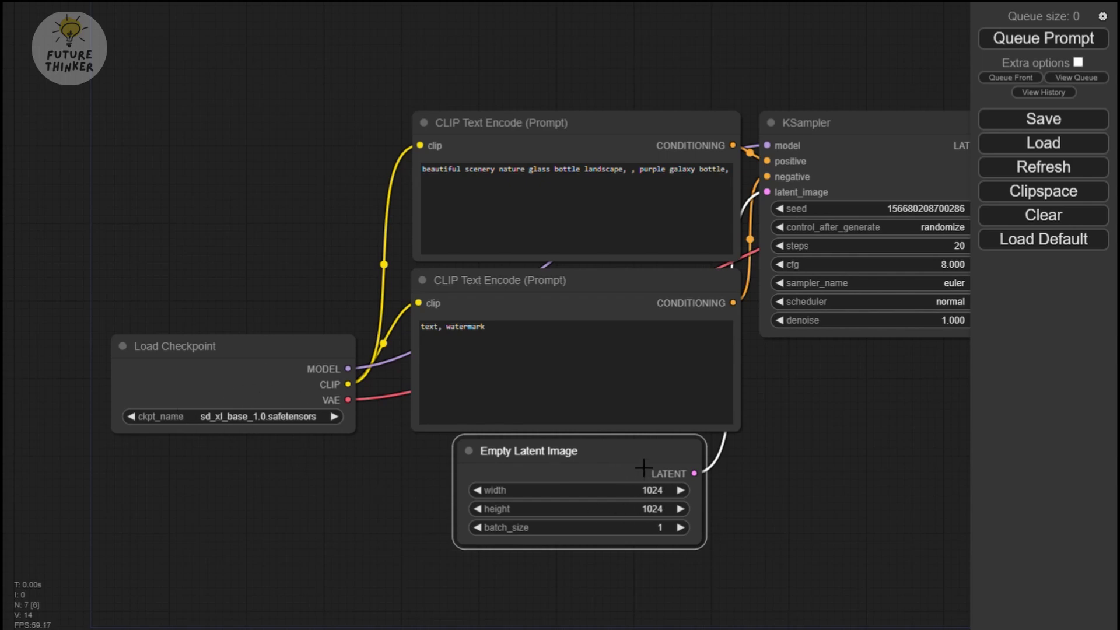
{"action": "left_click_drag", "start_coordinate": [642, 465], "coordinate": [640, 490]}
Step: In the KSampler node, set the sampler to euler_ancestral and cfg to 7
{"action": "left_click_drag", "start_coordinate": [800, 505], "coordinate": [569, 495]}
{"action": "left_click", "coordinate": [710, 309]}
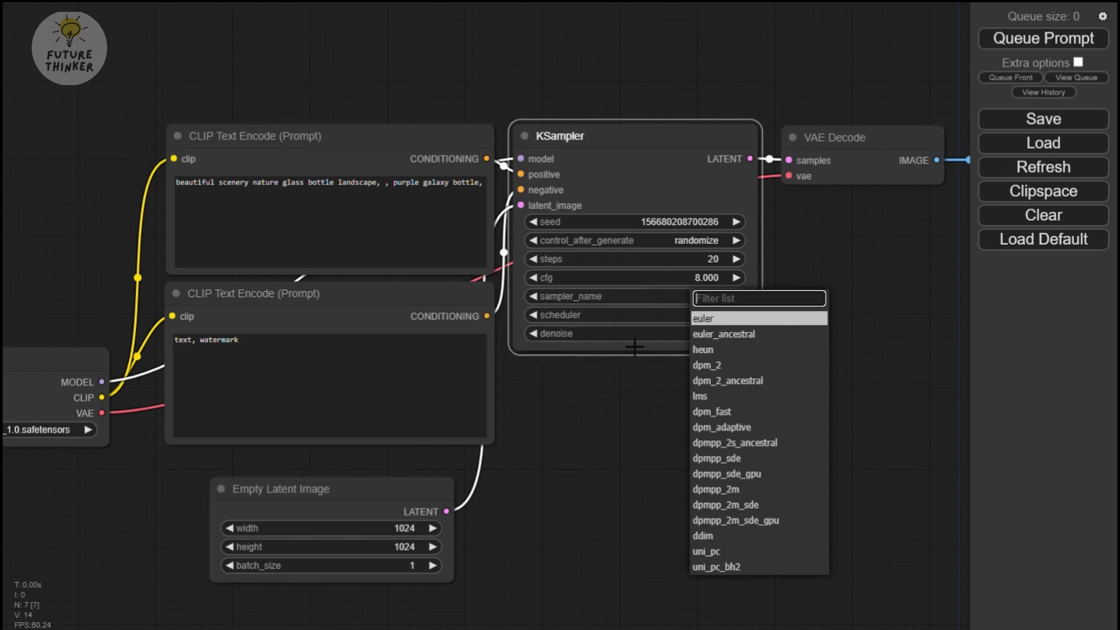
{"action": "left_click", "coordinate": [761, 338]}
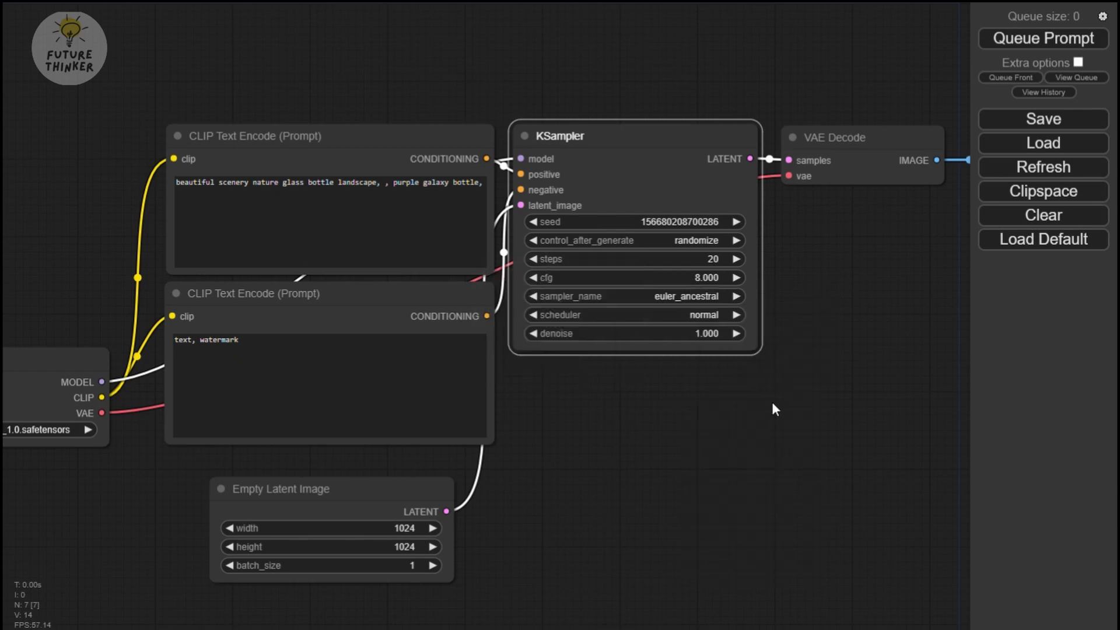
{"action": "left_click", "coordinate": [549, 289]}
{"action": "left_click", "coordinate": [548, 288]}
{"action": "left_click", "coordinate": [752, 288]}
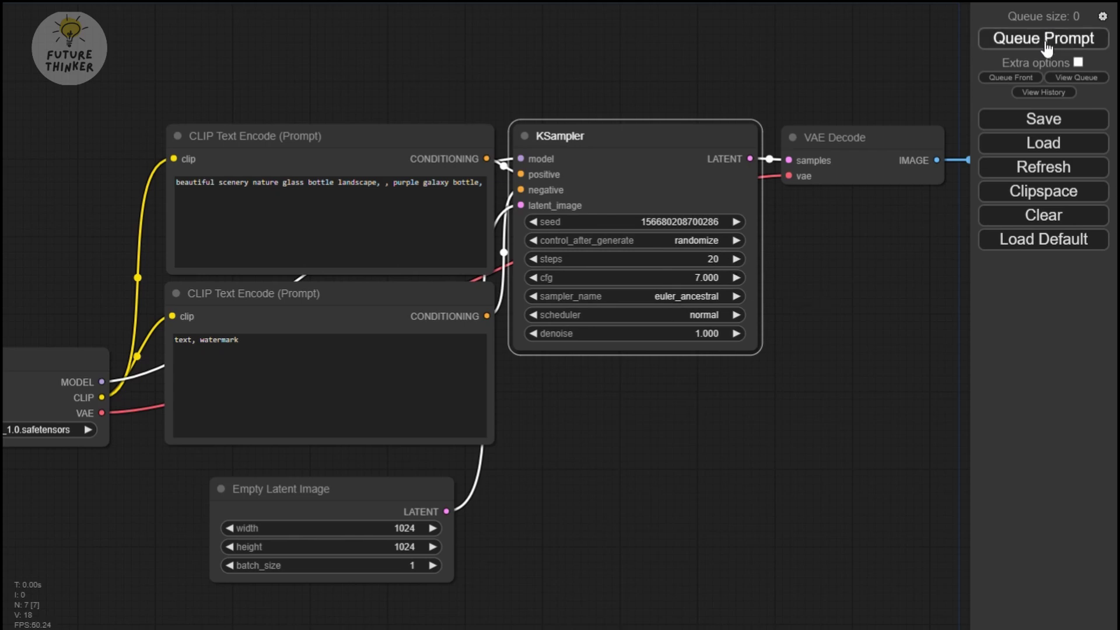
Step: Queue the prompt to generate an image with the default bottle landscape text
{"action": "scroll", "coordinate": [878, 275], "scroll_direction": "down", "scroll_amount": 3}
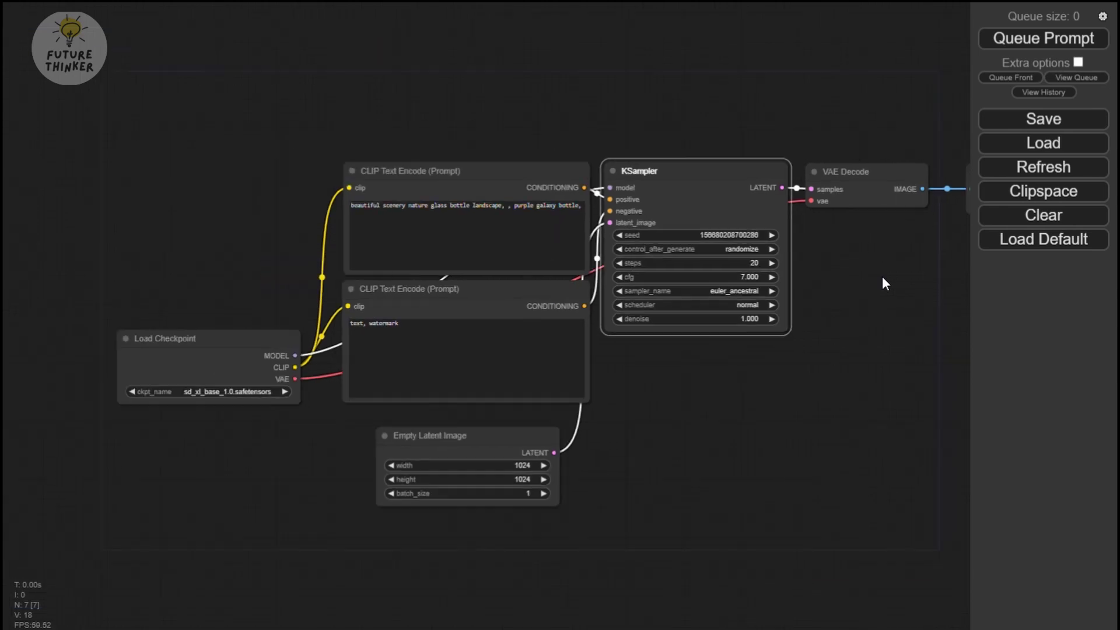
{"action": "left_click_drag", "start_coordinate": [759, 288], "coordinate": [751, 287]}
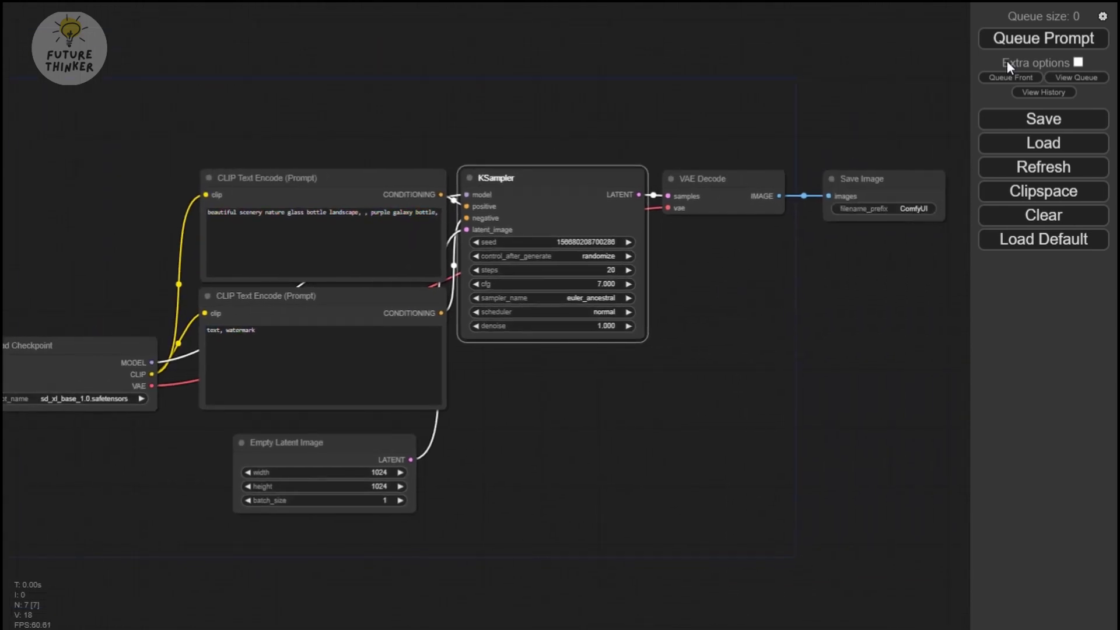
{"action": "left_click", "coordinate": [1033, 41]}
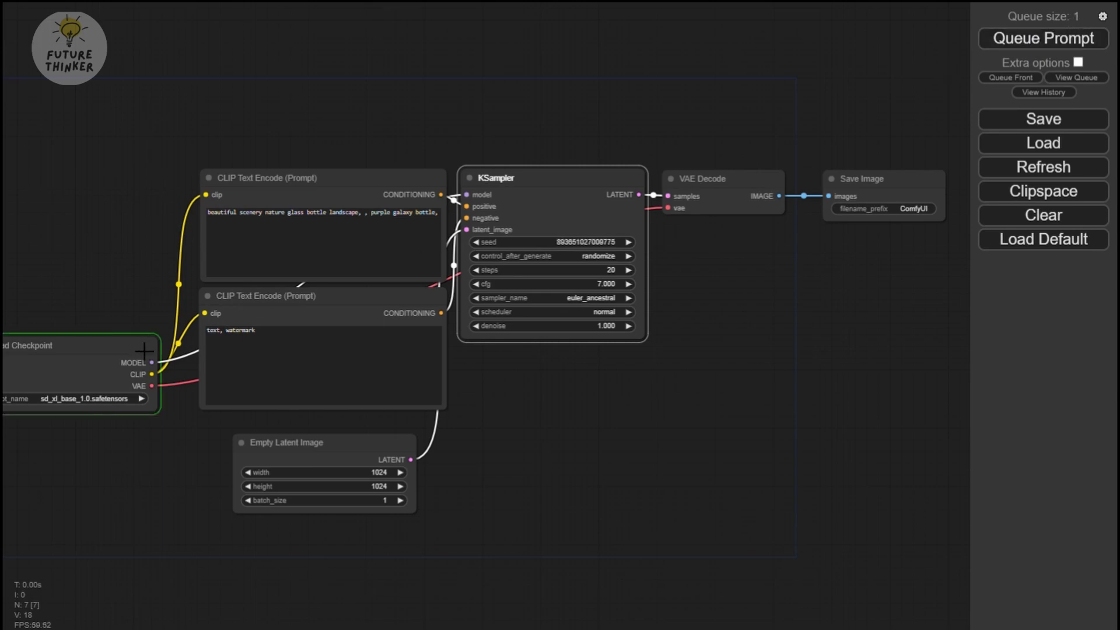
Step: Check the generation log in the Colab notebook and open the generated image from ComfyUI's Save Image node
{"action": "left_click_drag", "start_coordinate": [111, 250], "coordinate": [223, 233]}
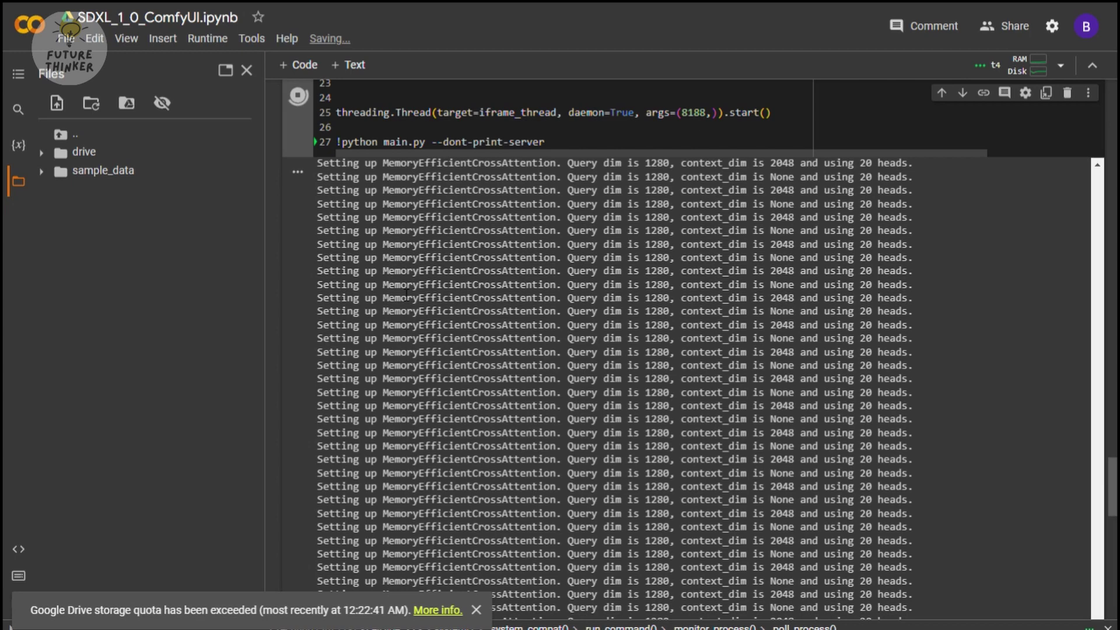
{"action": "scroll", "coordinate": [389, 321], "scroll_direction": "down", "scroll_amount": 5}
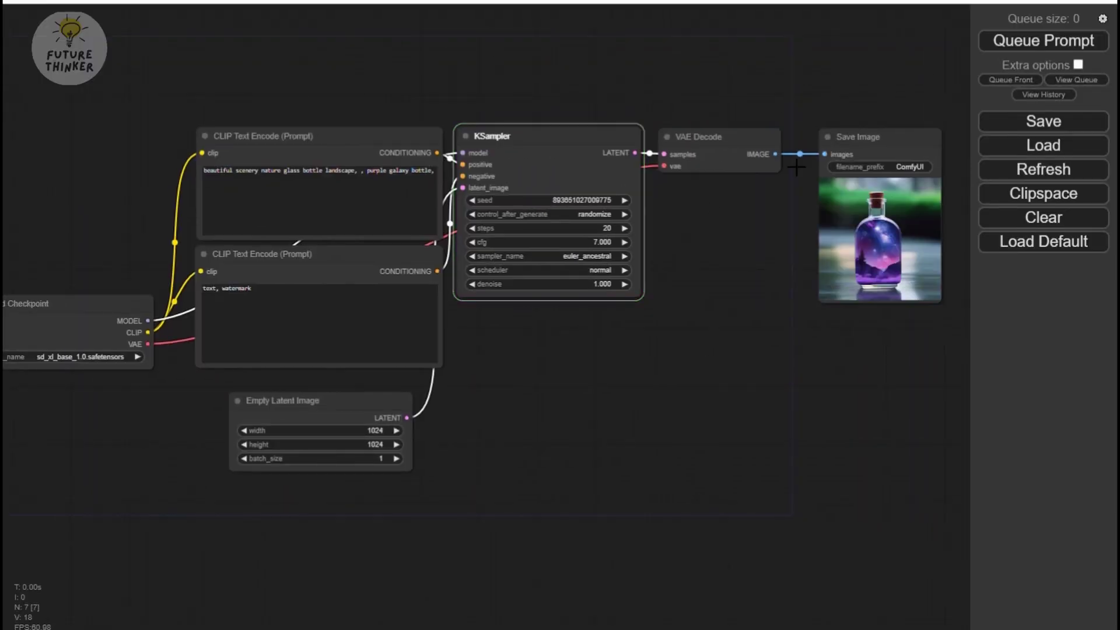
{"action": "right_click", "coordinate": [853, 196]}
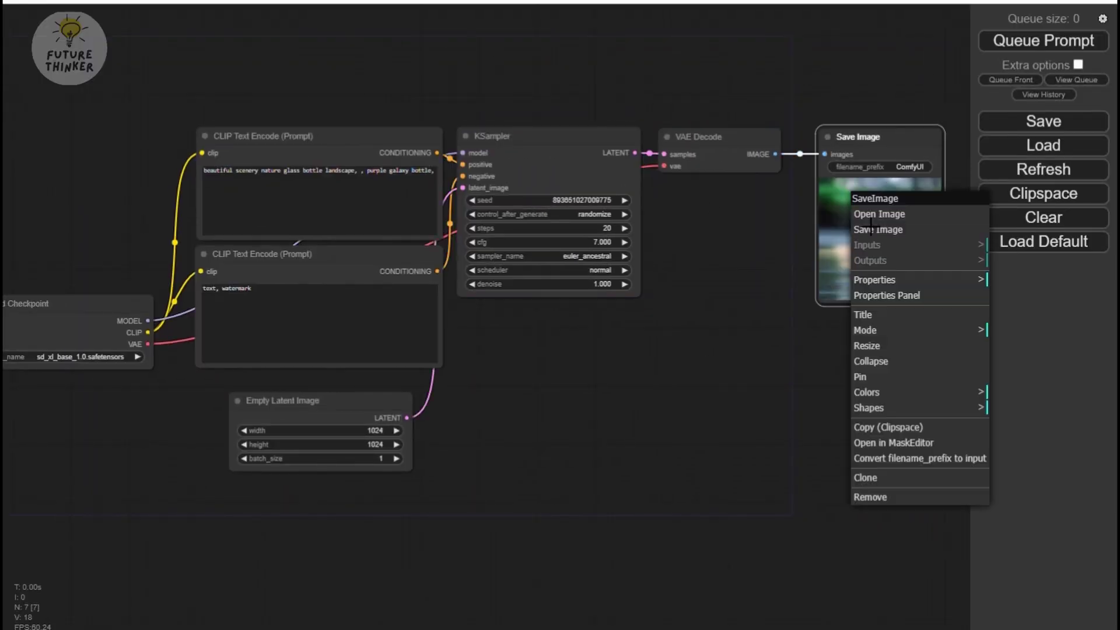
{"action": "left_click", "coordinate": [864, 215]}
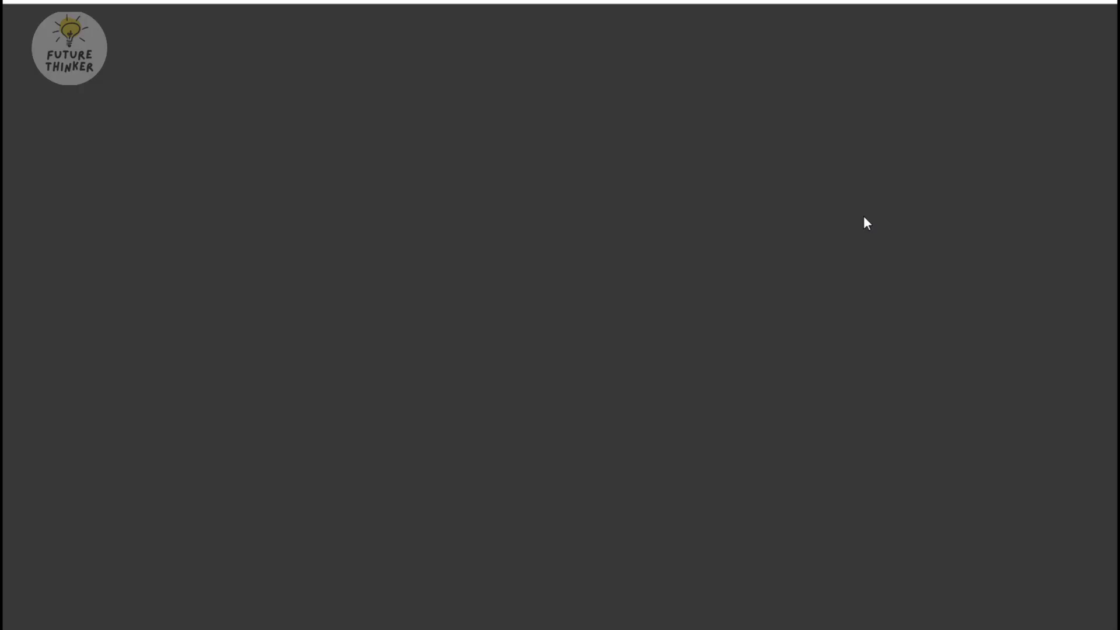
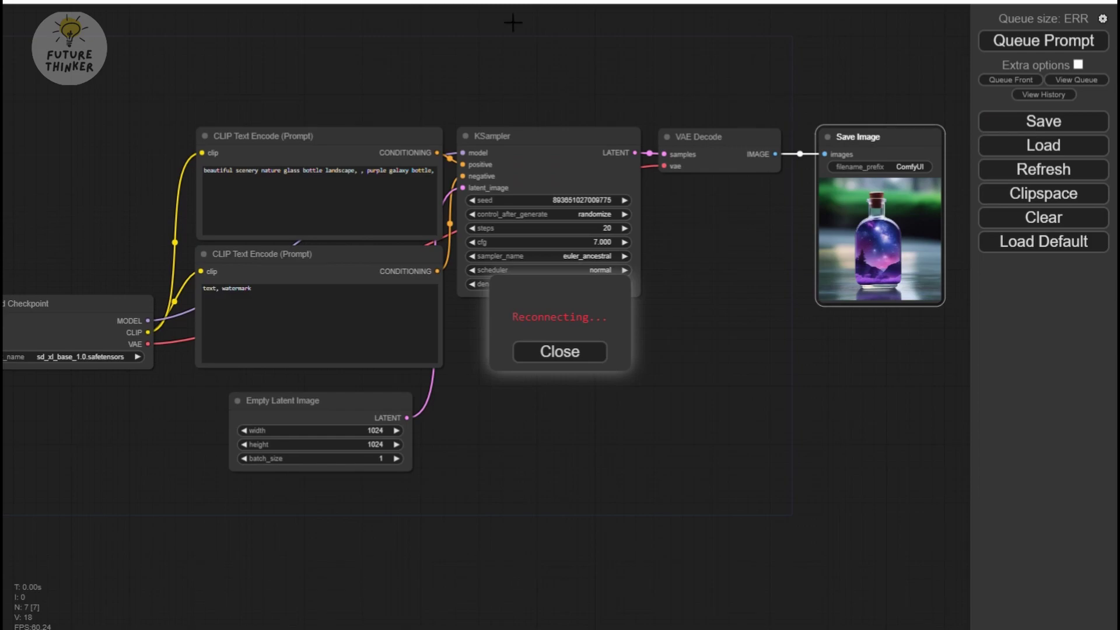
Step: Replace the positive prompt with "Iron man , paint art style" and queue the generation
{"action": "left_click_drag", "start_coordinate": [744, 95], "coordinate": [701, 92]}
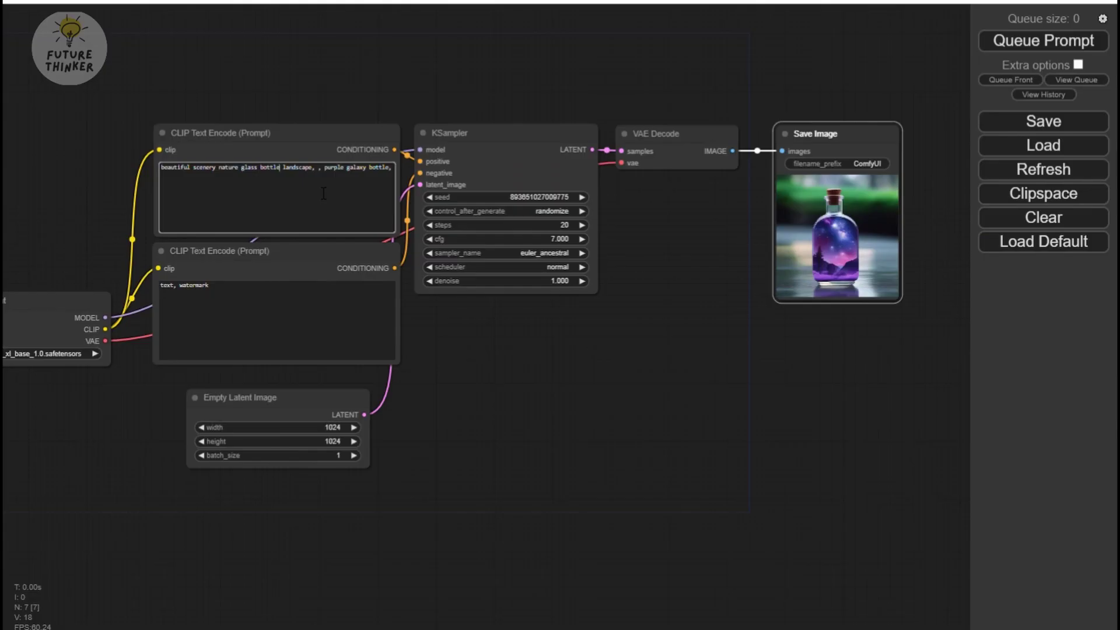
{"action": "left_click", "coordinate": [324, 193]}
{"action": "key", "text": "ctrl+a"}
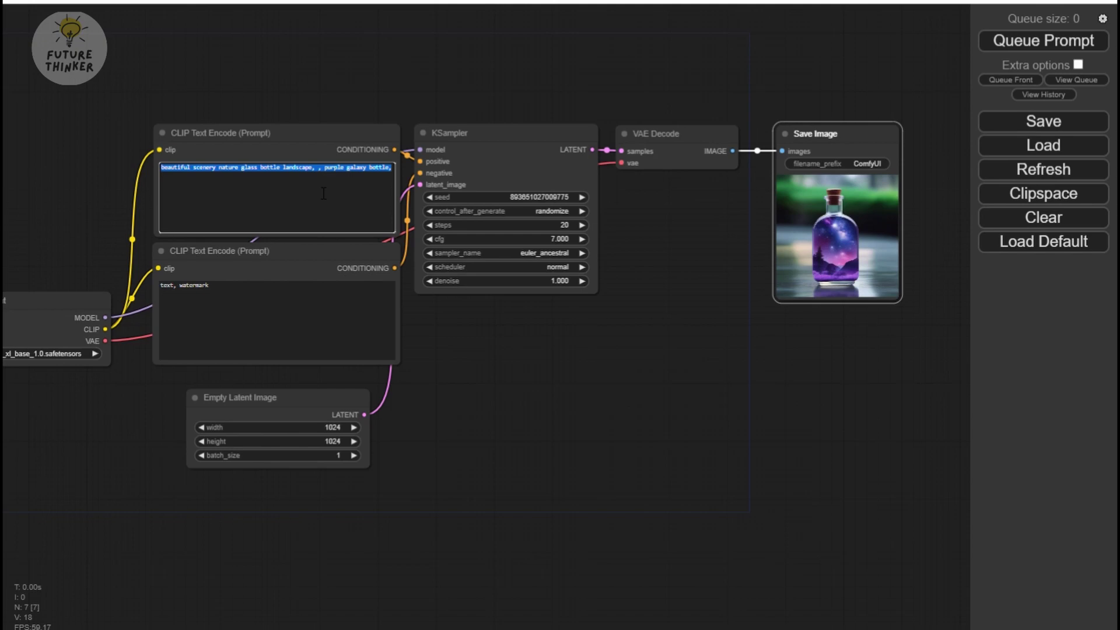
{"action": "type", "text": "Iron man"}
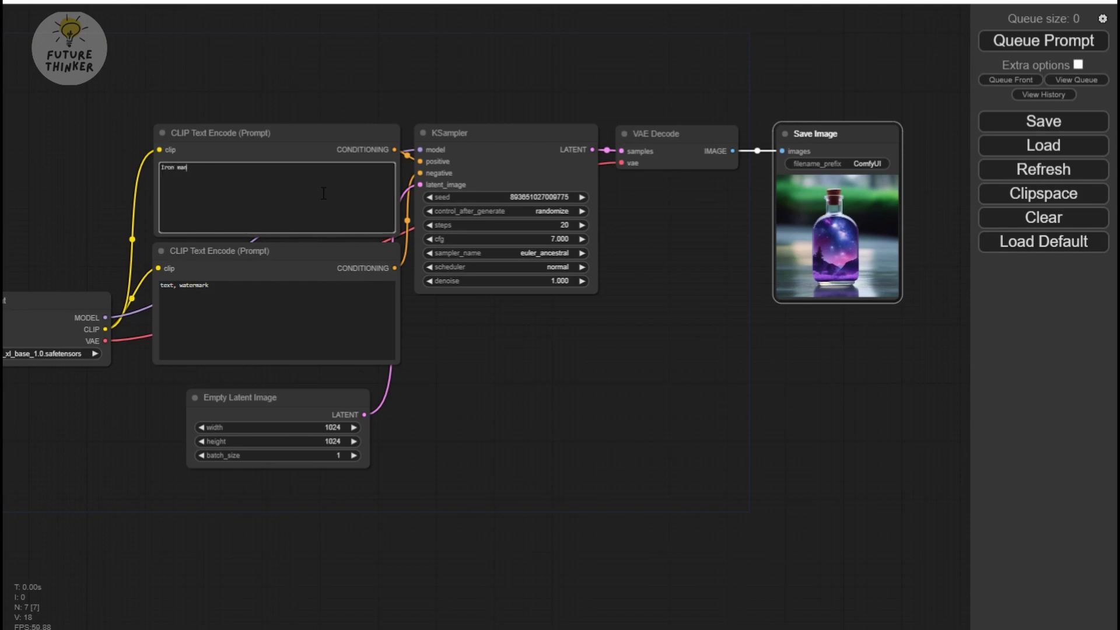
{"action": "type", "text": " , paint art style"}
{"action": "left_click", "coordinate": [1032, 48]}
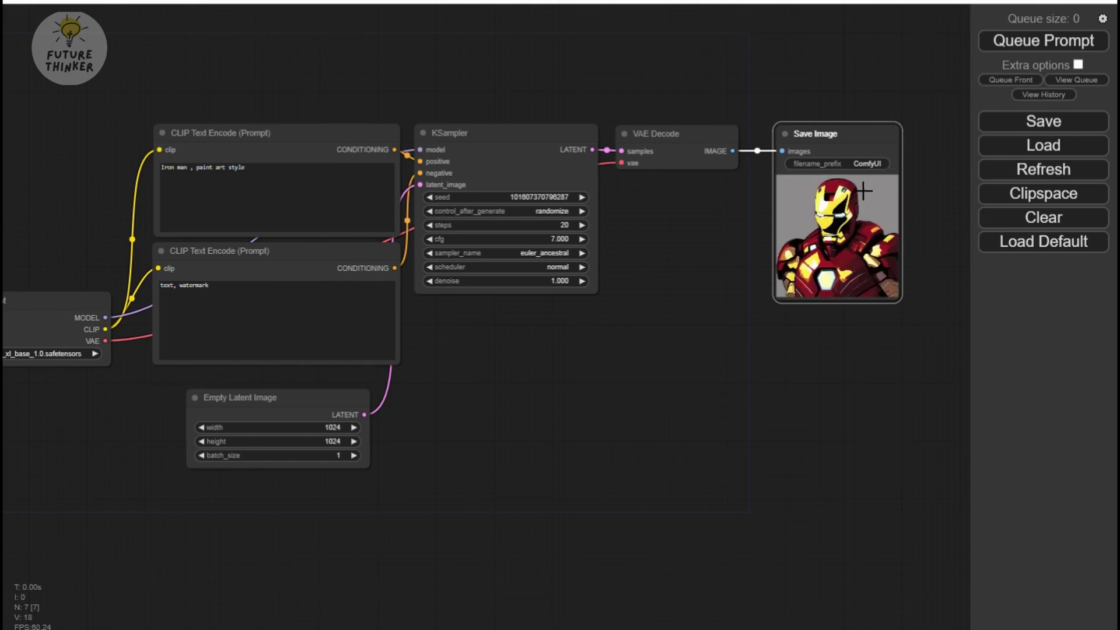
Step: Open the generated Iron Man image from the Save Image node and inspect it at full size
{"action": "right_click", "coordinate": [825, 215]}
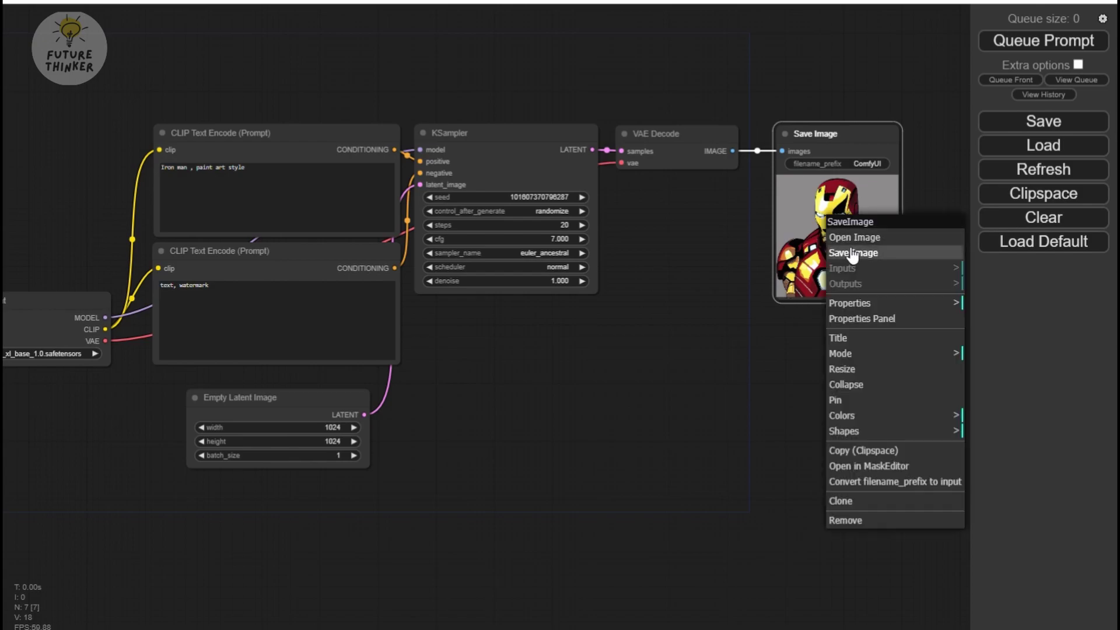
{"action": "left_click", "coordinate": [841, 247]}
{"action": "left_click", "coordinate": [656, 256]}
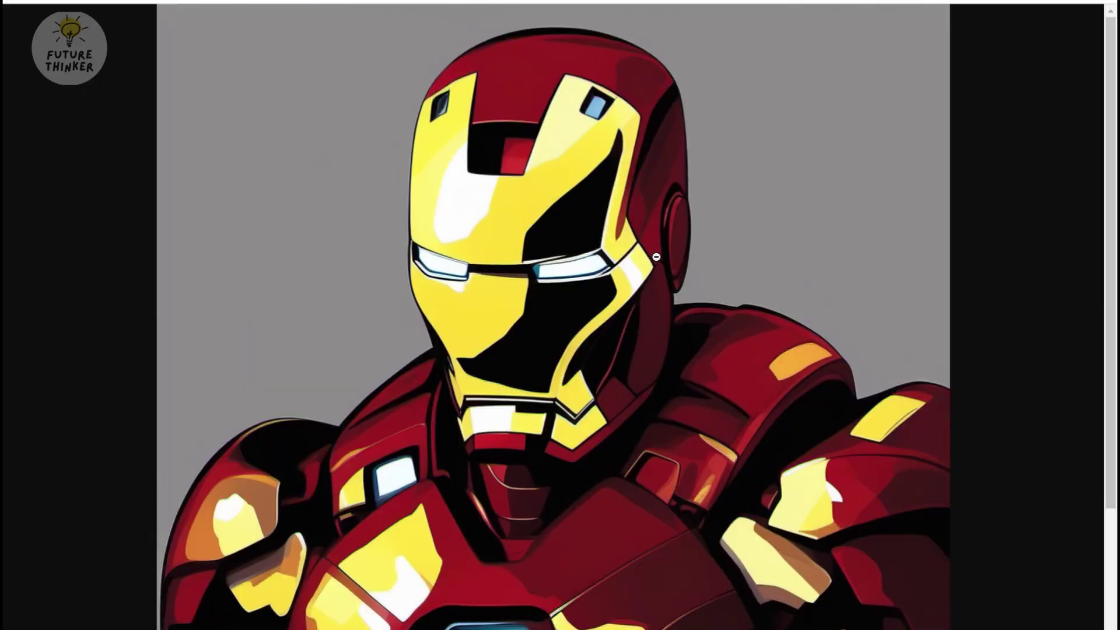
{"action": "scroll", "coordinate": [613, 296], "scroll_direction": "down", "scroll_amount": 3}
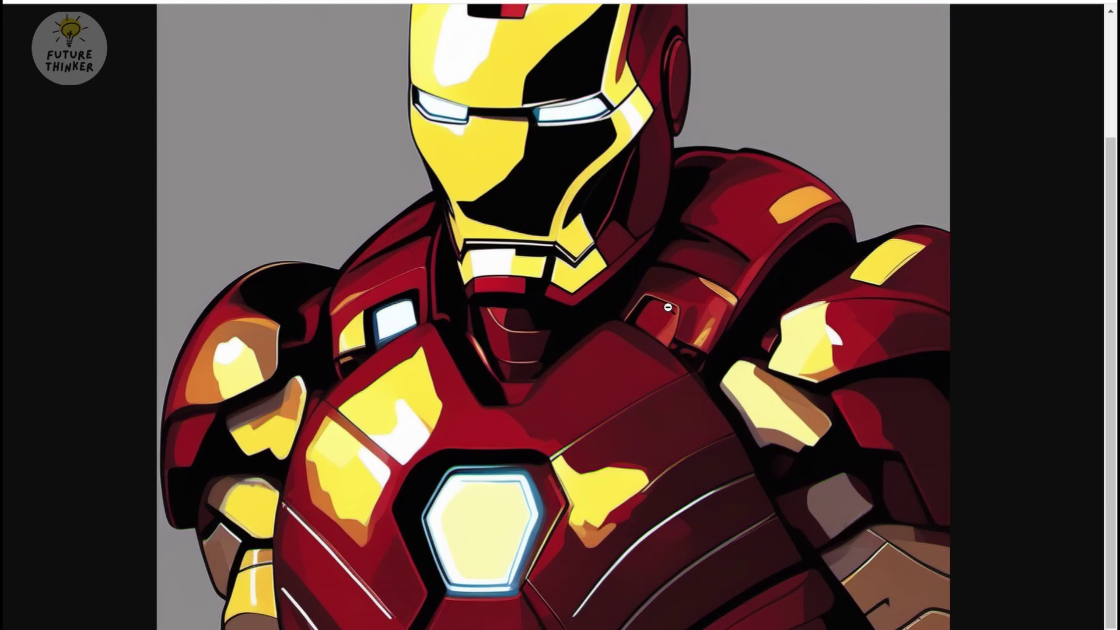
{"action": "left_click", "coordinate": [681, 307]}
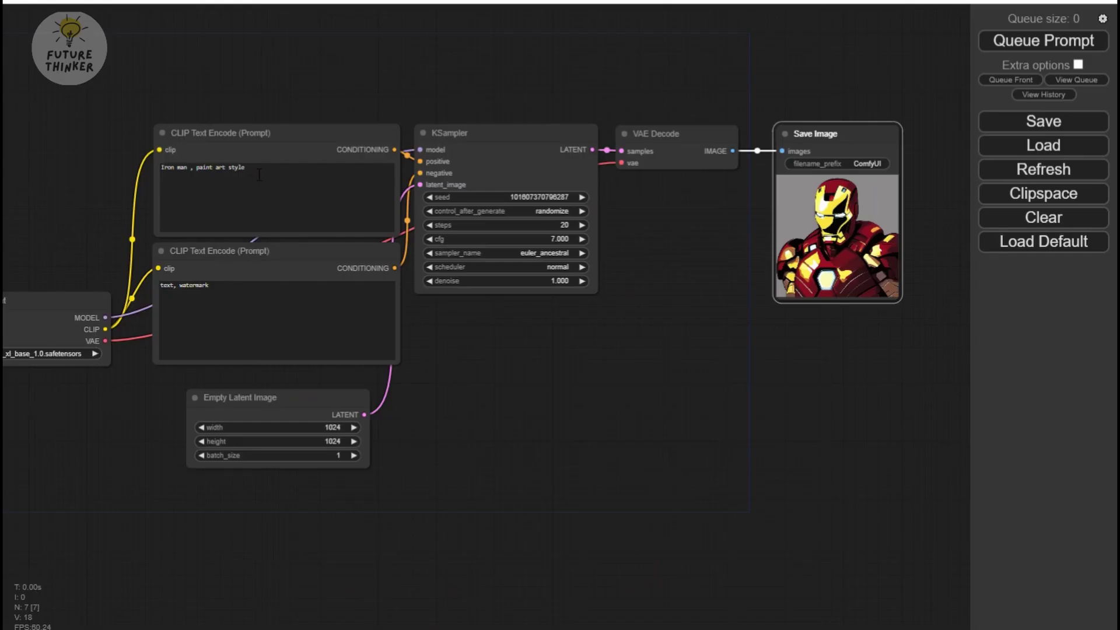
Step: Replace "paint art style" in the positive prompt with "ultra realistic , high res detail"
{"action": "left_click_drag", "start_coordinate": [259, 174], "coordinate": [202, 177]}
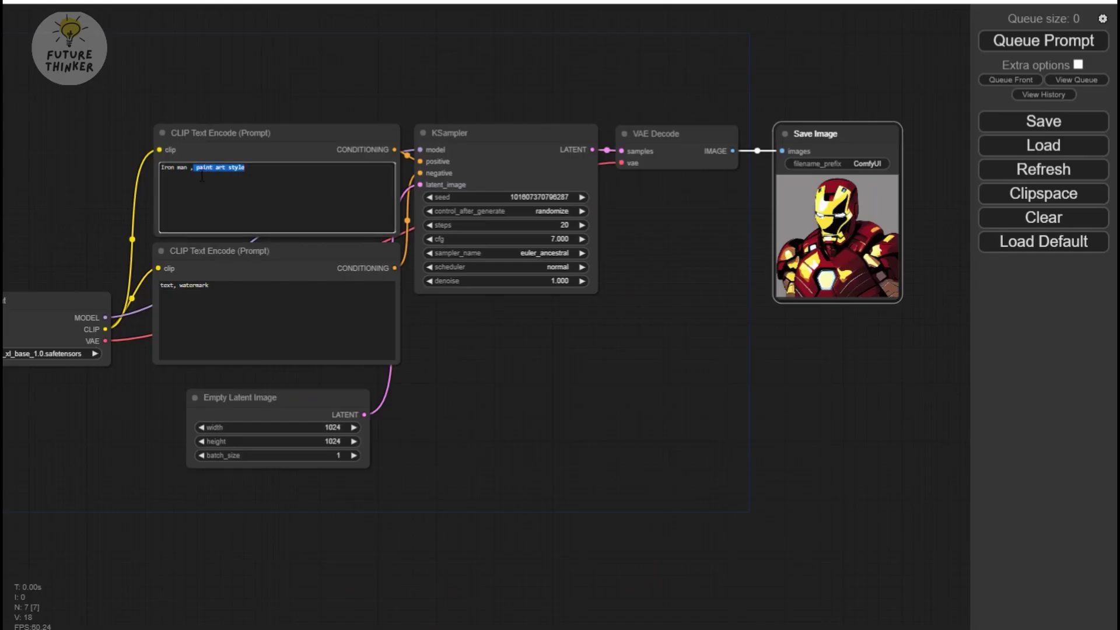
{"action": "key", "text": "BackSpace"}
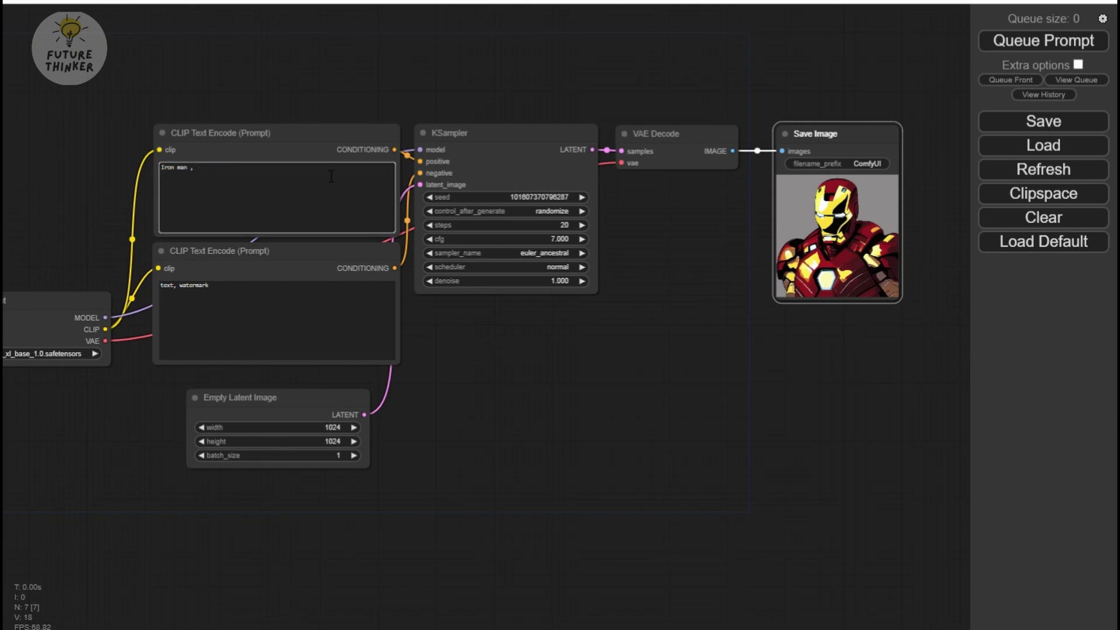
{"action": "type", "text": "ultra real"}
{"action": "type", "text": "isti"}
{"action": "type", "text": "c , "}
{"action": "type", "text": "hg"}
{"action": "type", "text": "gh res "}
{"action": "type", "text": "detail"}
Step: Move the Load Checkpoint node up beside the prompt nodes and queue the generation with the realistic Iron Man prompt
{"action": "left_click_drag", "start_coordinate": [461, 454], "coordinate": [662, 425]}
{"action": "left_click", "coordinate": [222, 314]}
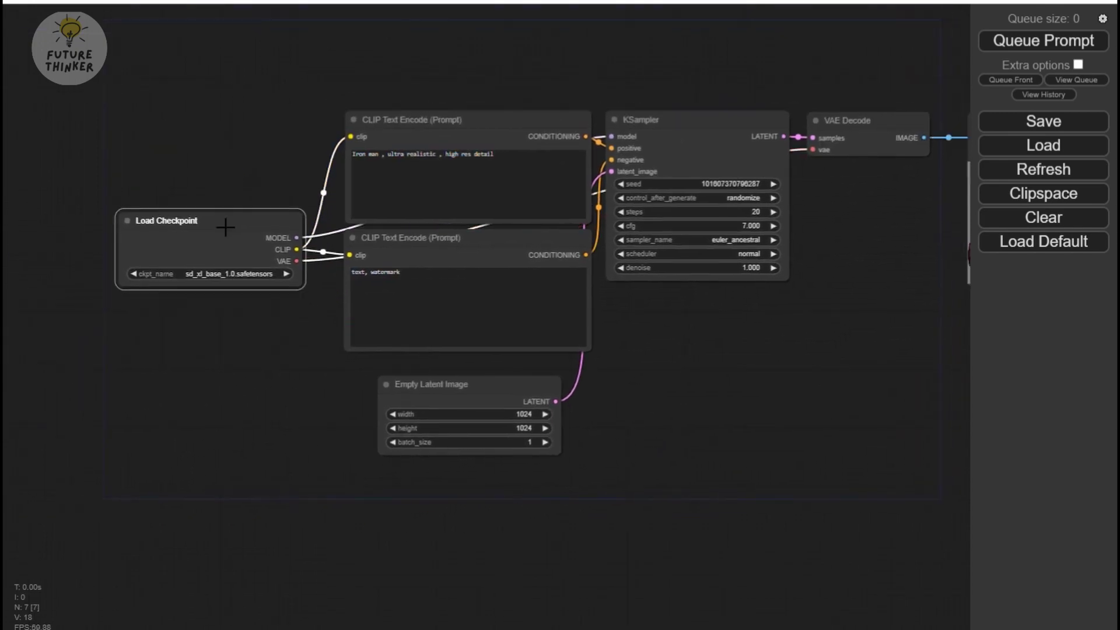
{"action": "scroll", "coordinate": [840, 208], "scroll_direction": "up", "scroll_amount": 4}
{"action": "key", "text": "ctrl+Return"}
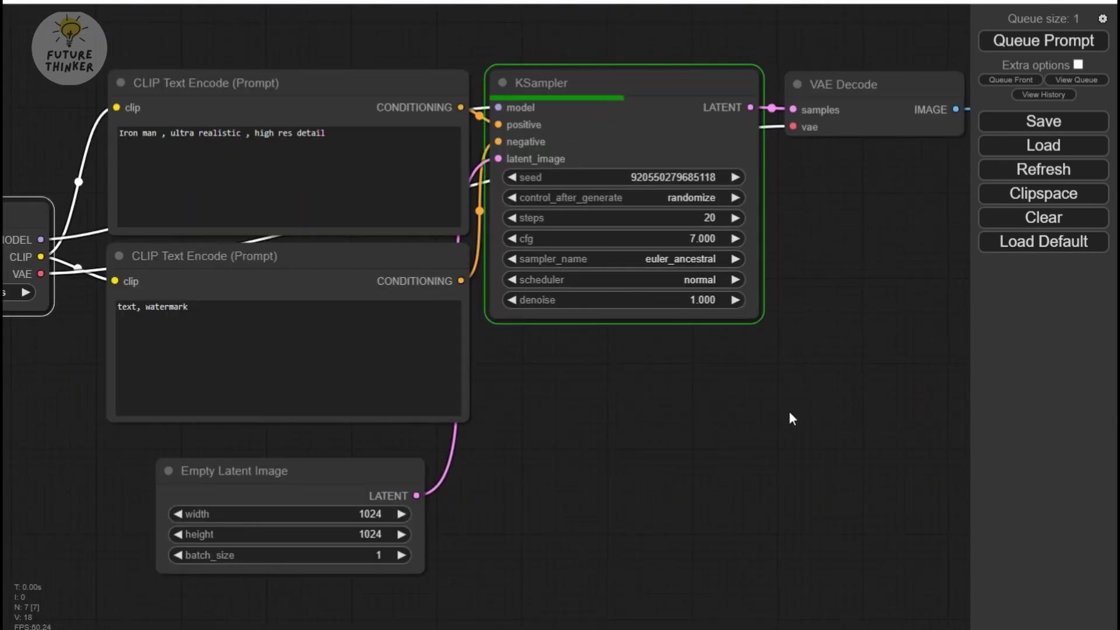
{"action": "left_click_drag", "start_coordinate": [789, 411], "coordinate": [547, 423]}
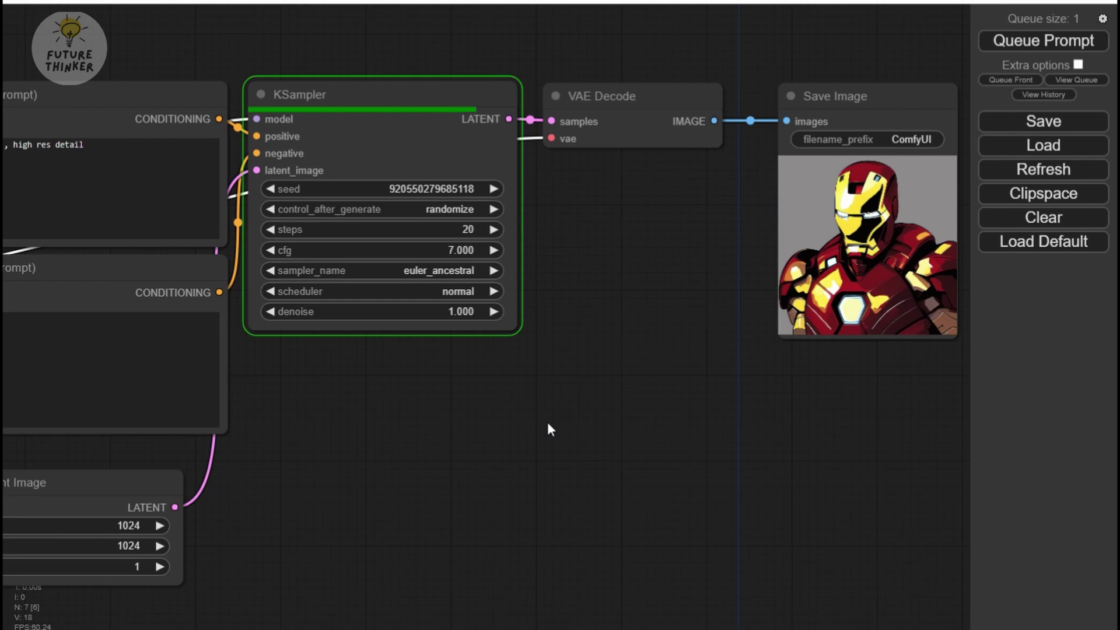
{"action": "left_click_drag", "start_coordinate": [644, 420], "coordinate": [505, 403]}
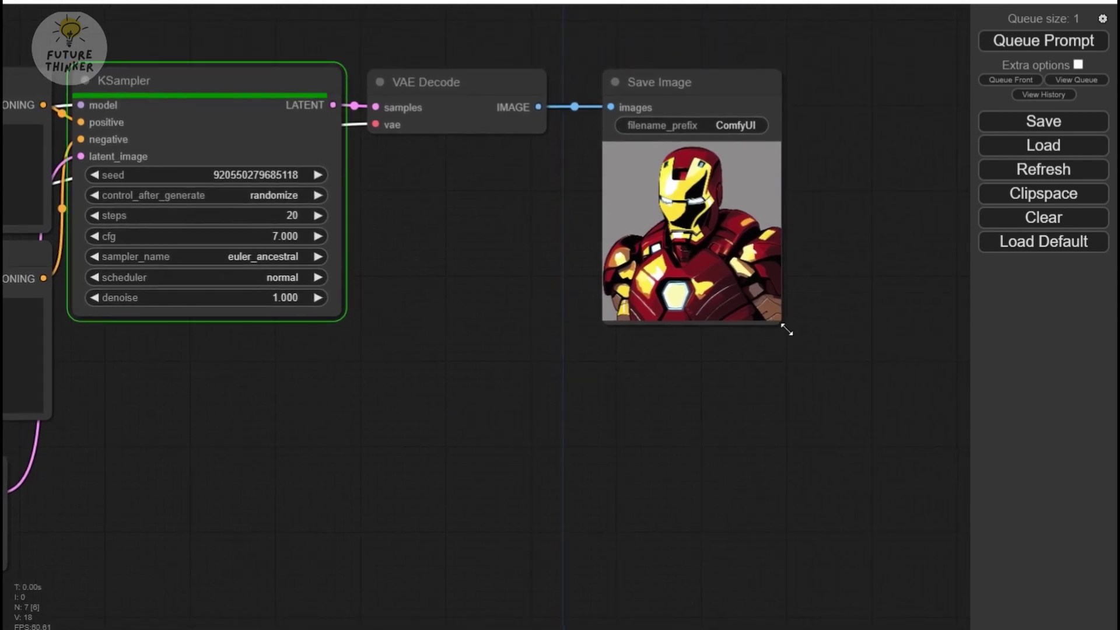
Step: Enlarge the Save Image node, then open its realistic Iron Man image and inspect it at full size
{"action": "left_click_drag", "start_coordinate": [782, 323], "coordinate": [961, 492]}
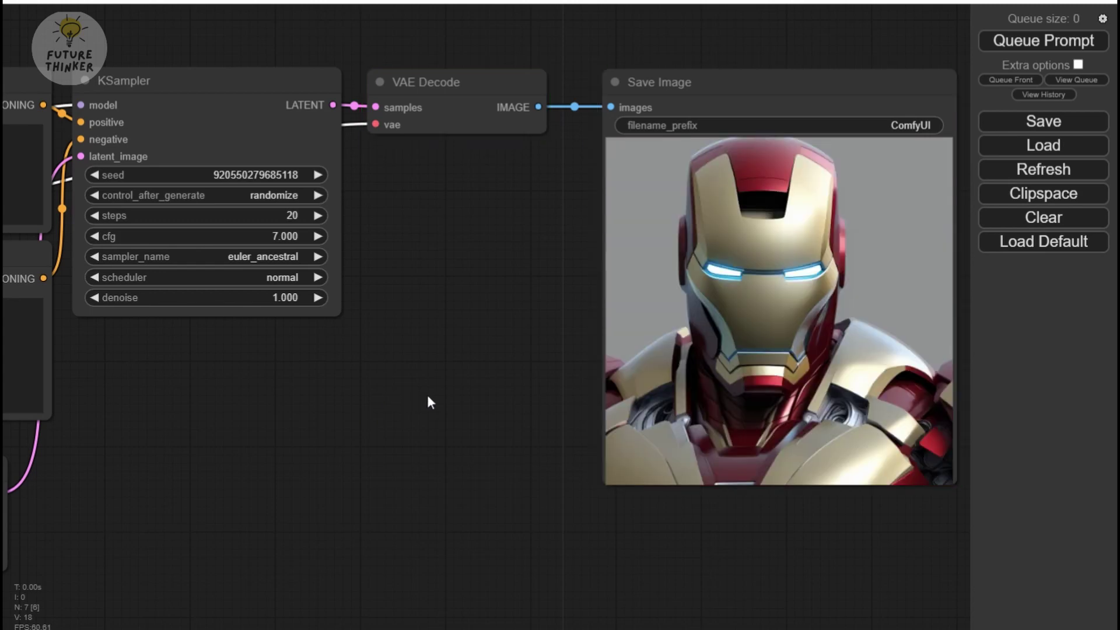
{"action": "right_click", "coordinate": [764, 346]}
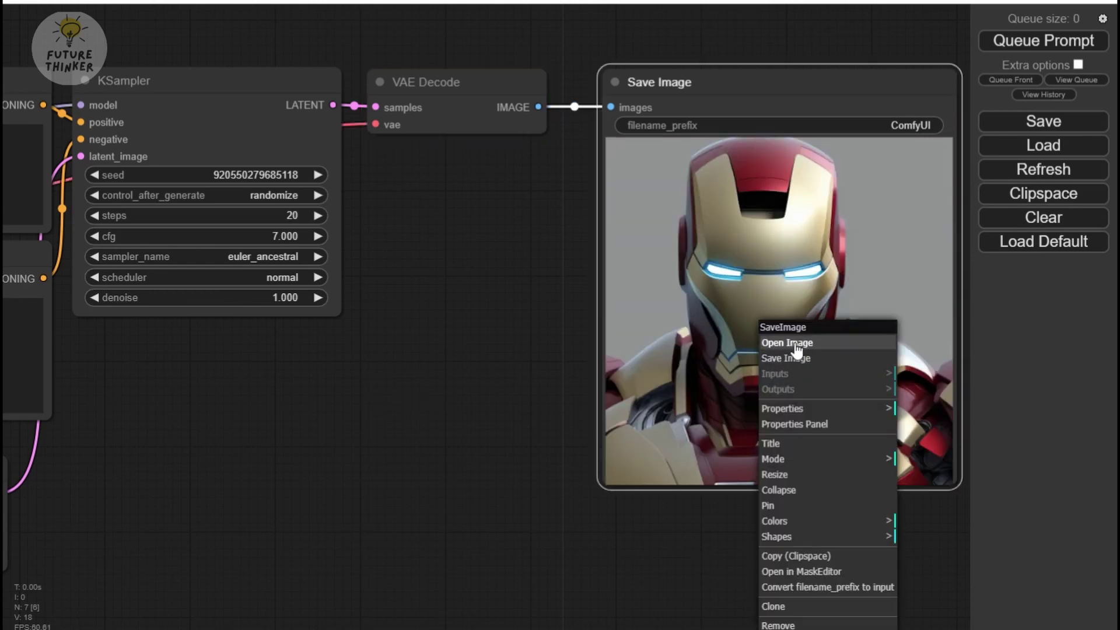
{"action": "left_click", "coordinate": [779, 345]}
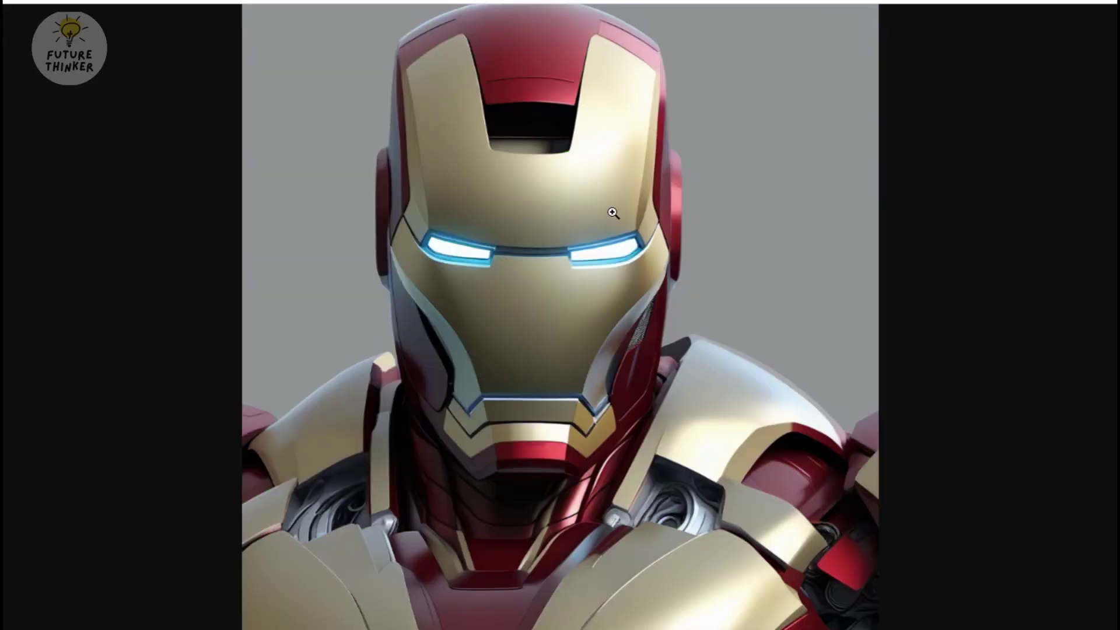
{"action": "left_click", "coordinate": [614, 213]}
{"action": "scroll", "coordinate": [793, 363], "scroll_direction": "down", "scroll_amount": 3}
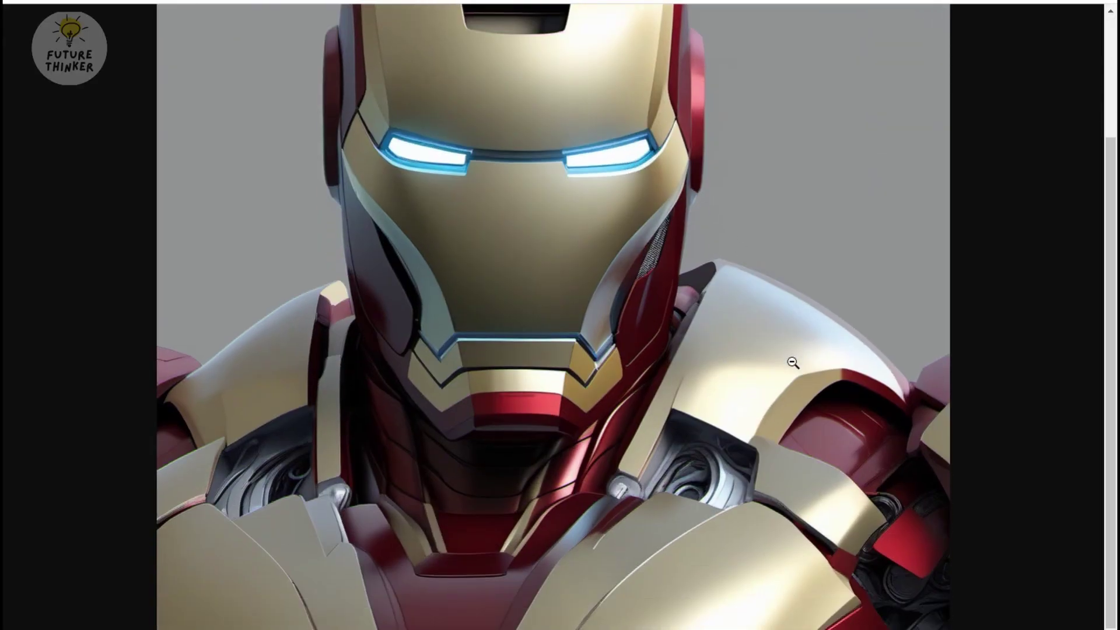
{"action": "scroll", "coordinate": [775, 376], "scroll_direction": "up", "scroll_amount": 3}
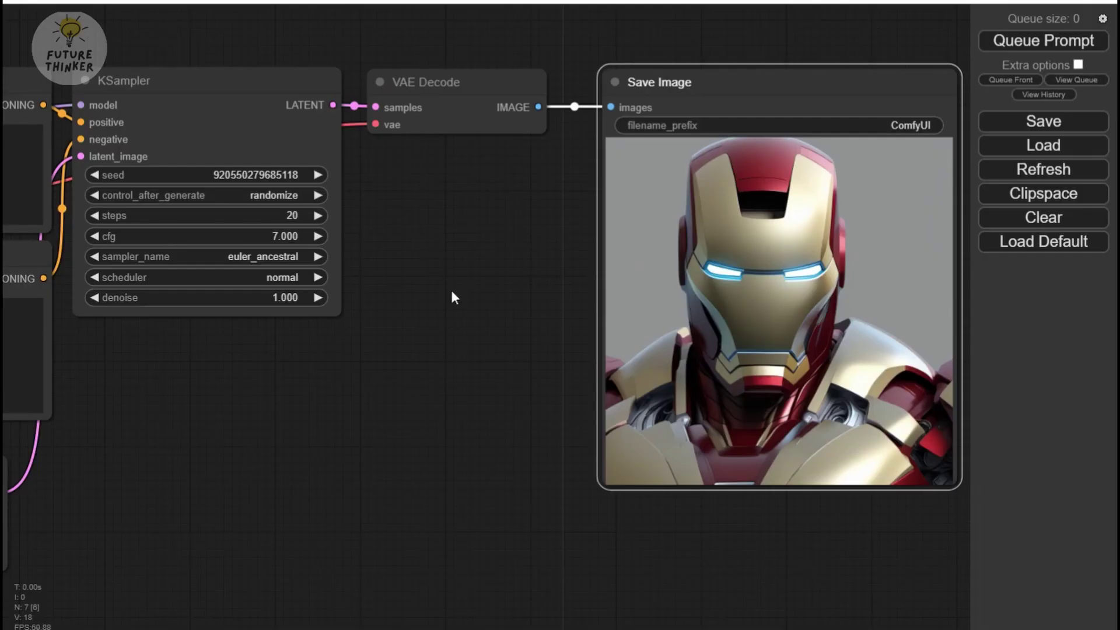
Step: Insert "shoot laser to X-men" after "Iron man" in the positive prompt
{"action": "scroll", "coordinate": [467, 286], "scroll_direction": "up", "scroll_amount": 3}
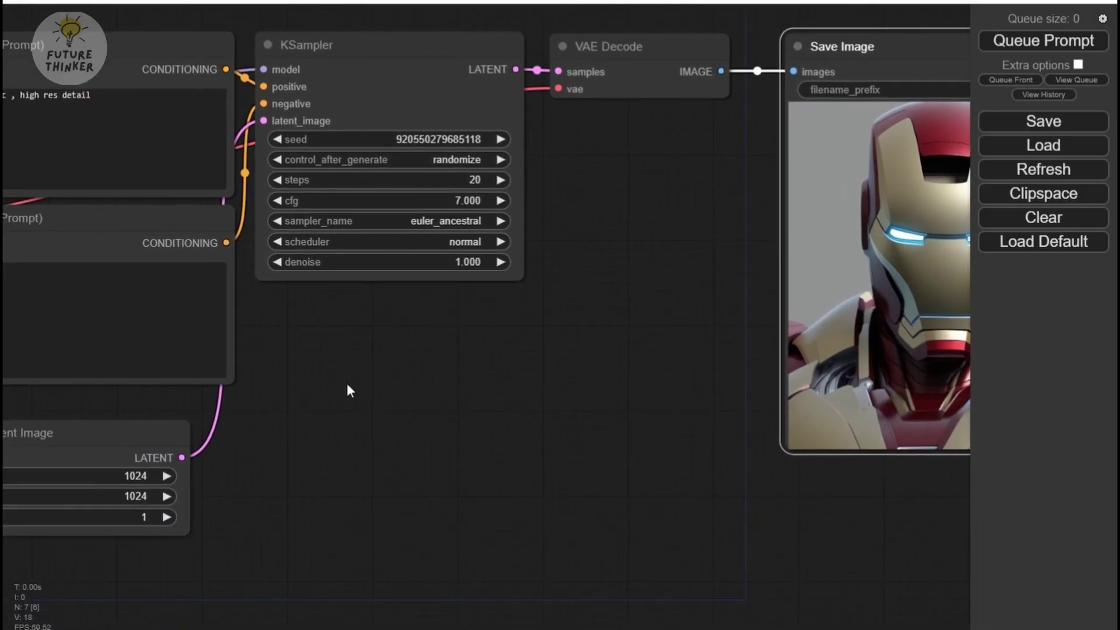
{"action": "scroll", "coordinate": [349, 384], "scroll_direction": "down", "scroll_amount": 3}
{"action": "left_click_drag", "start_coordinate": [349, 384], "coordinate": [805, 434]}
{"action": "scroll", "coordinate": [734, 431], "scroll_direction": "up", "scroll_amount": 3}
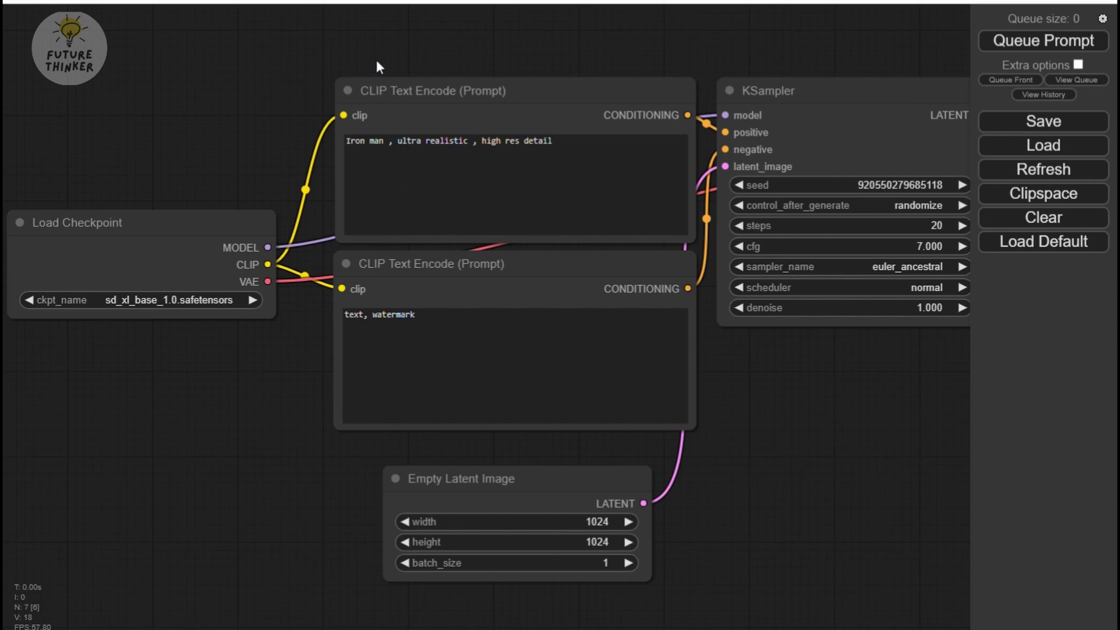
{"action": "left_click_drag", "start_coordinate": [376, 58], "coordinate": [398, 53]}
{"action": "left_click", "coordinate": [414, 141]}
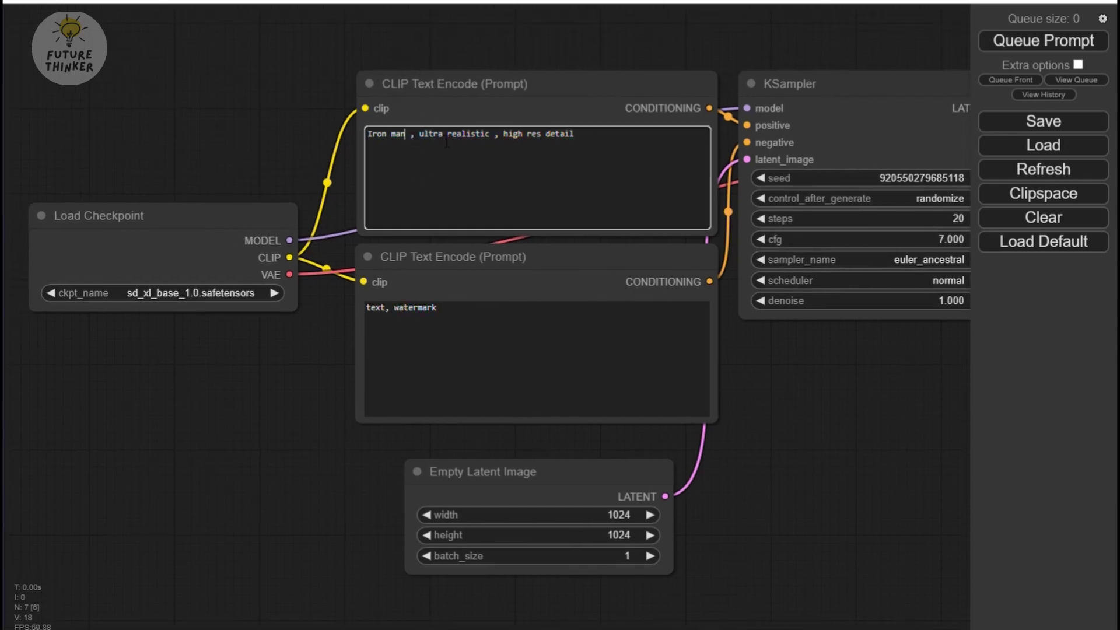
{"action": "type", "text": "shoot"}
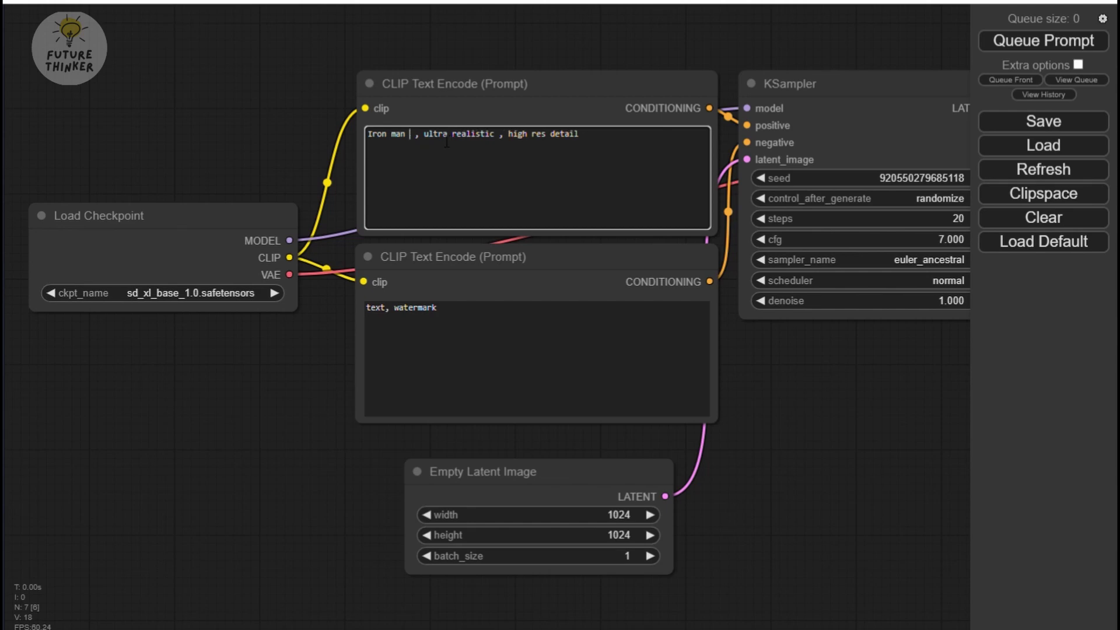
{"action": "type", "text": " laser"}
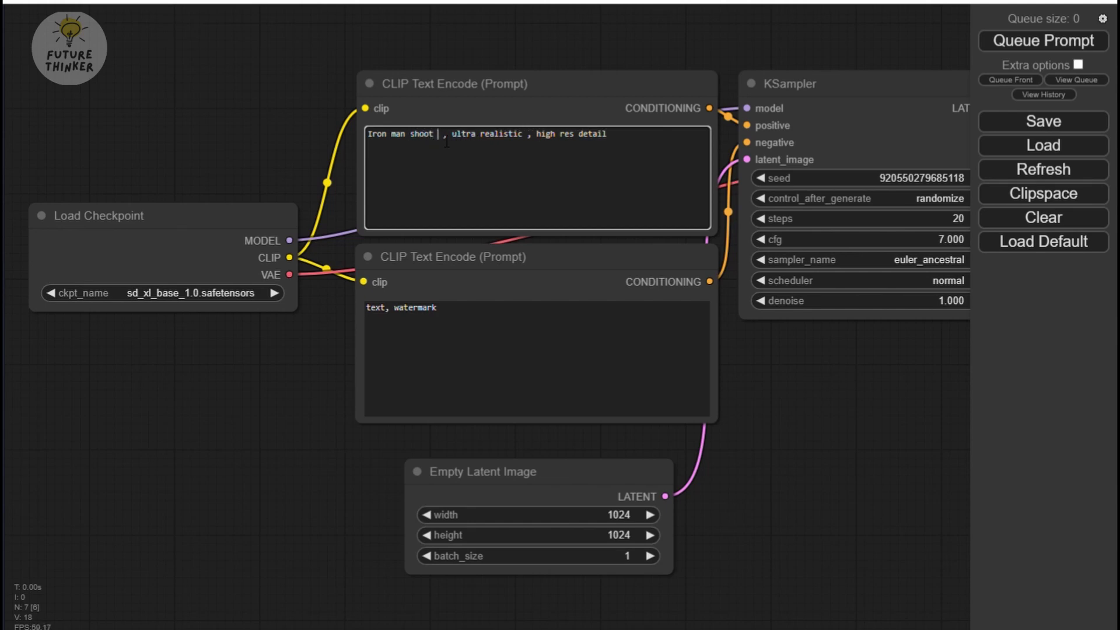
{"action": "type", "text": " to"}
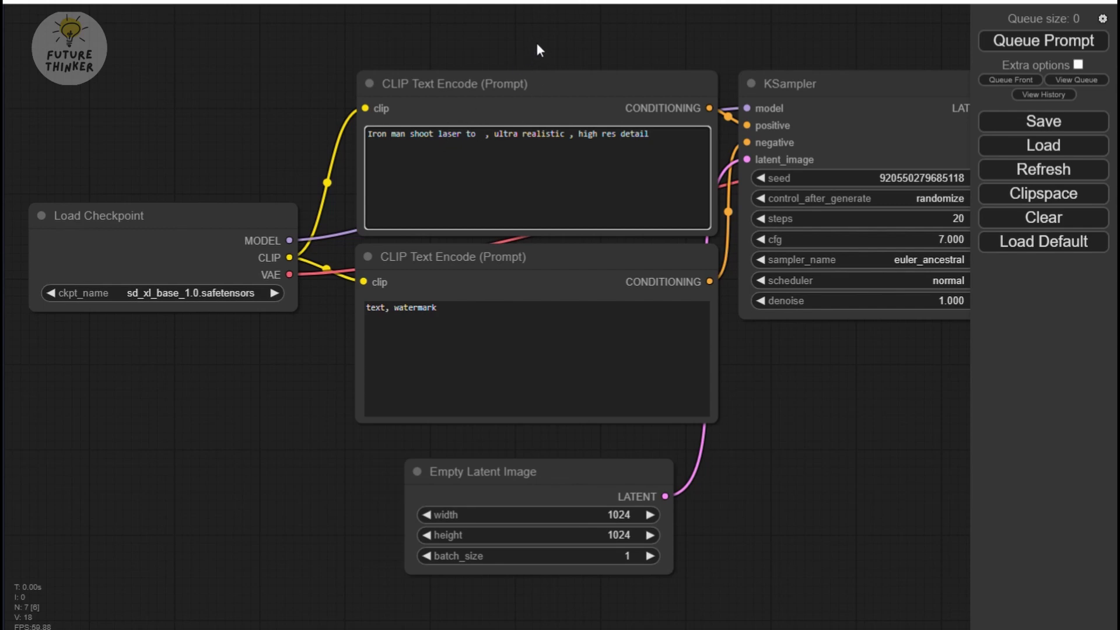
{"action": "type", "text": "X-me"}
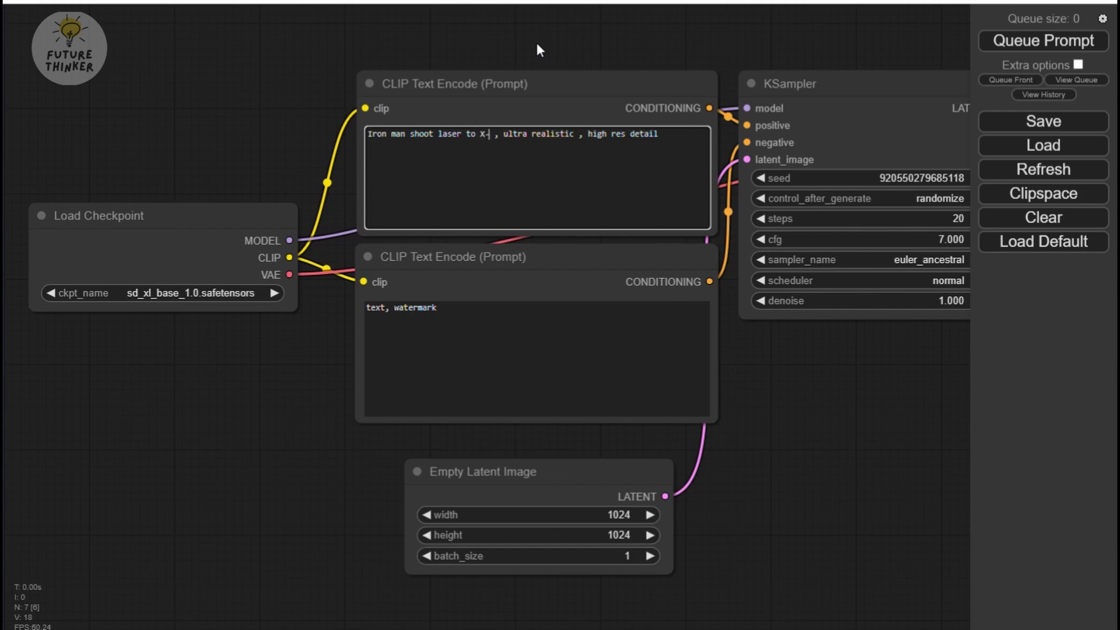
{"action": "type", "text": "n"}
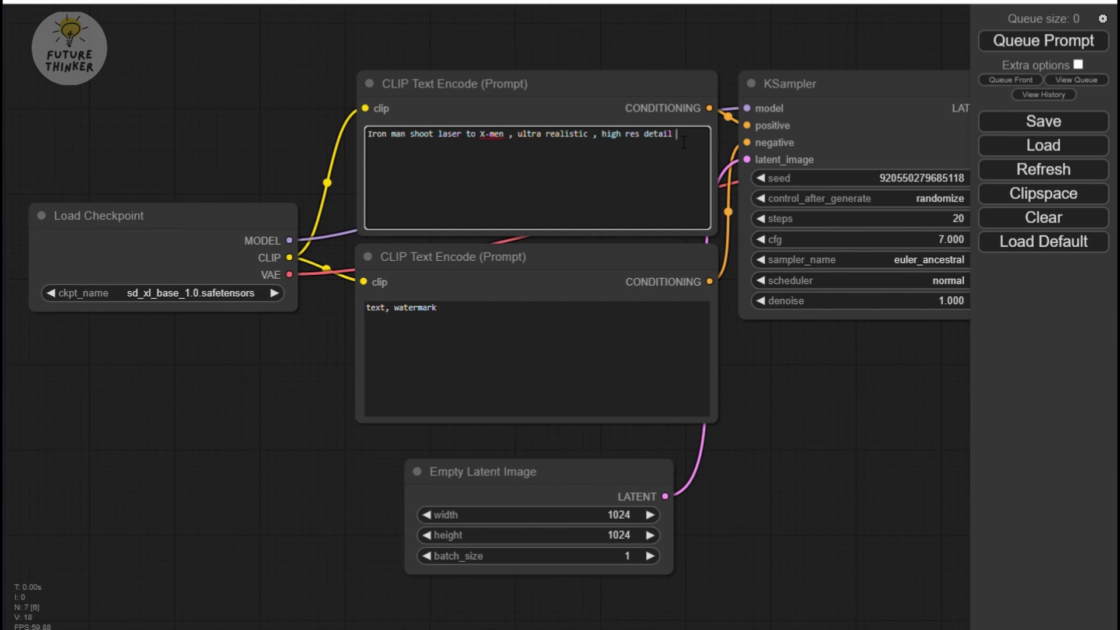
Step: Dismiss the reconnecting notice and queue the generation with the prompt "Iron man shoot laser to X-men , ultra realistic , high res detail"
{"action": "type", "text": ","}
{"action": "left_click_drag", "start_coordinate": [708, 54], "coordinate": [494, 69]}
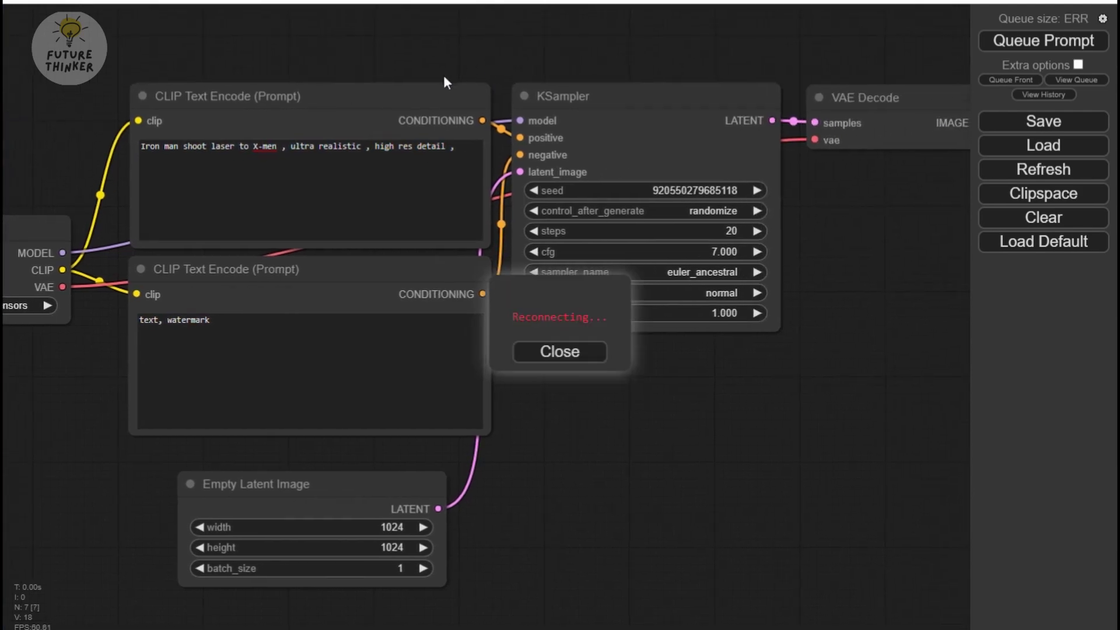
{"action": "left_click", "coordinate": [601, 359]}
{"action": "left_click_drag", "start_coordinate": [778, 418], "coordinate": [654, 405]}
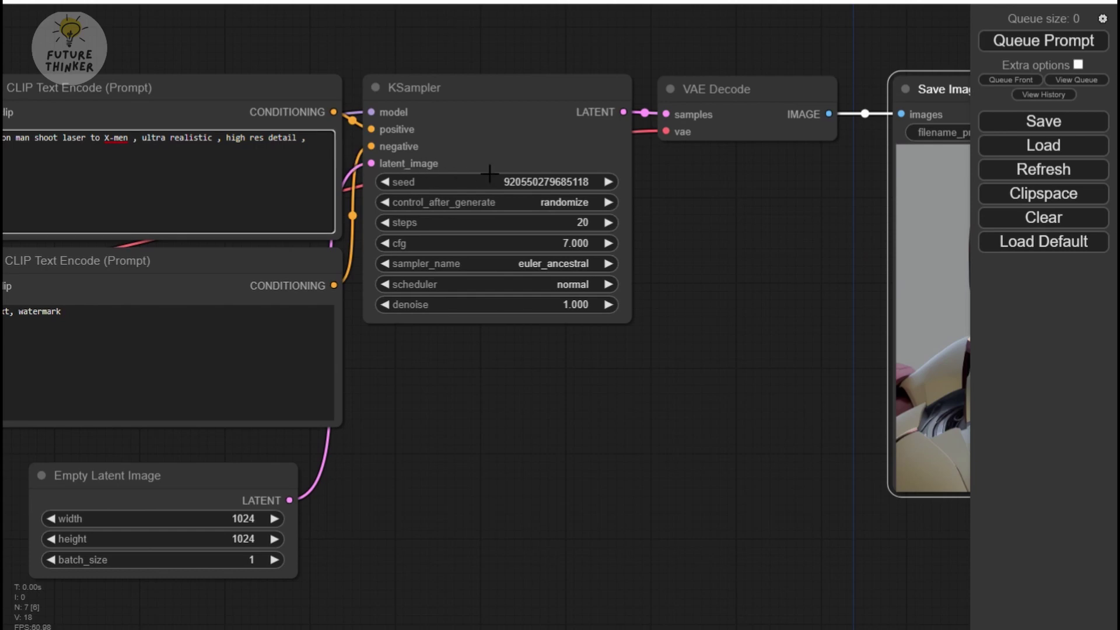
{"action": "left_click_drag", "start_coordinate": [772, 227], "coordinate": [879, 239]}
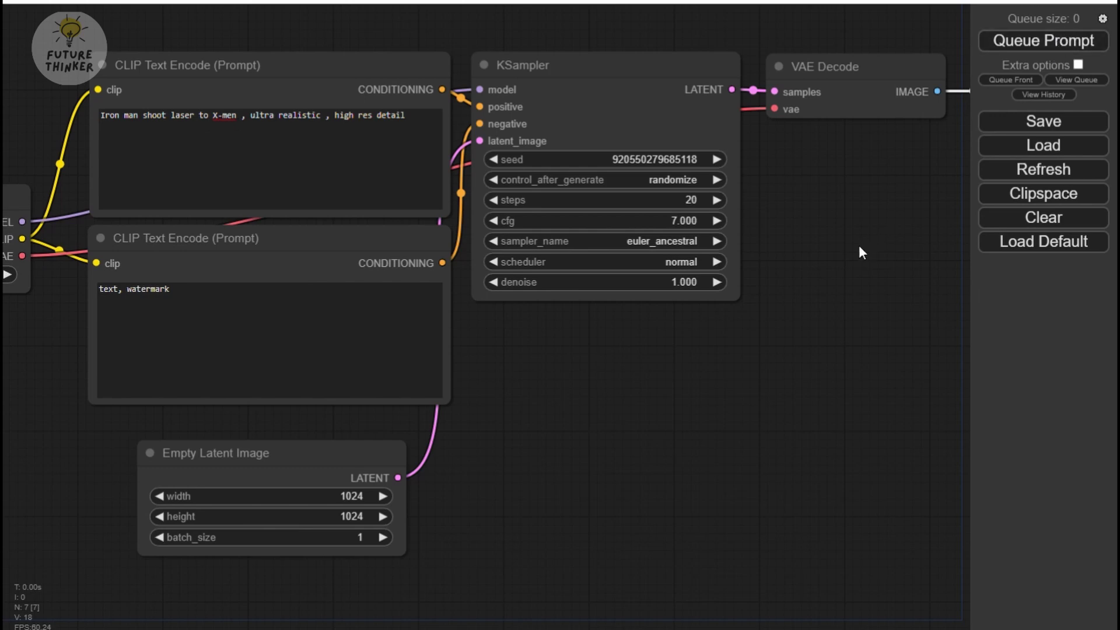
{"action": "key", "text": "ctrl+Return"}
Step: Rearrange the workflow by moving the KSampler node down and to the right and the VAE Decode node up above it
{"action": "left_click_drag", "start_coordinate": [607, 406], "coordinate": [1008, 354]}
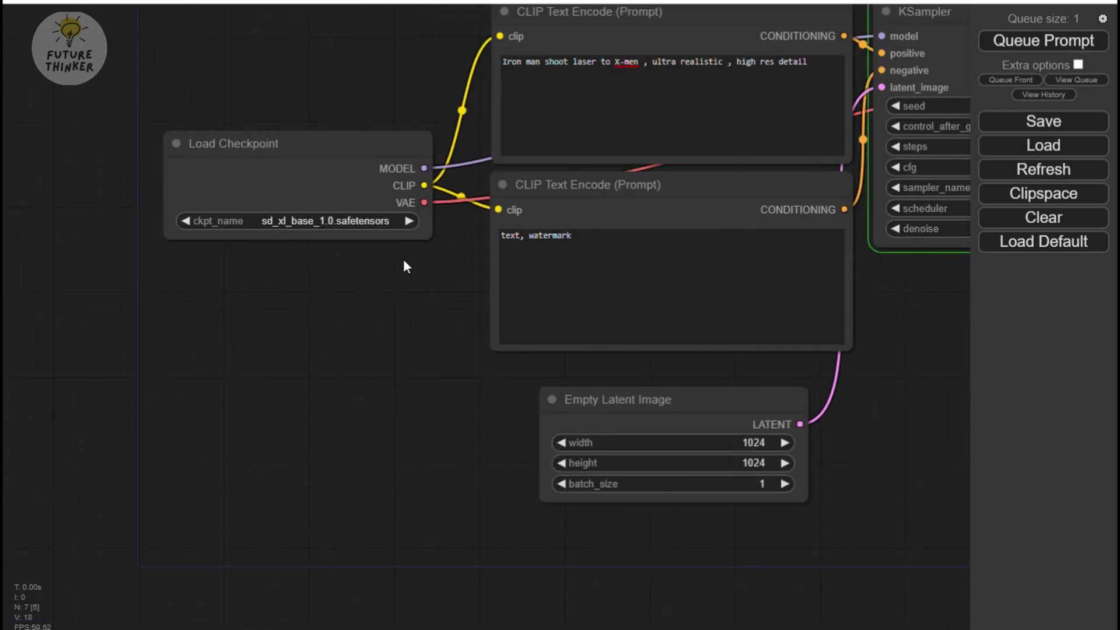
{"action": "left_click_drag", "start_coordinate": [408, 262], "coordinate": [122, 317]}
{"action": "left_click_drag", "start_coordinate": [842, 327], "coordinate": [695, 391]}
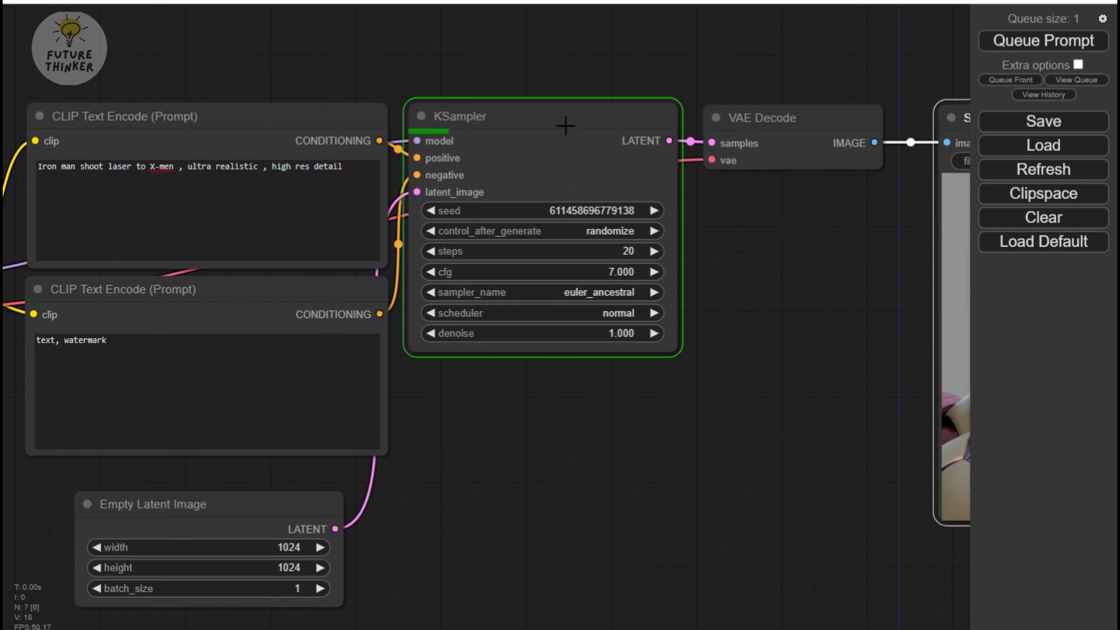
{"action": "left_click_drag", "start_coordinate": [567, 122], "coordinate": [659, 228]}
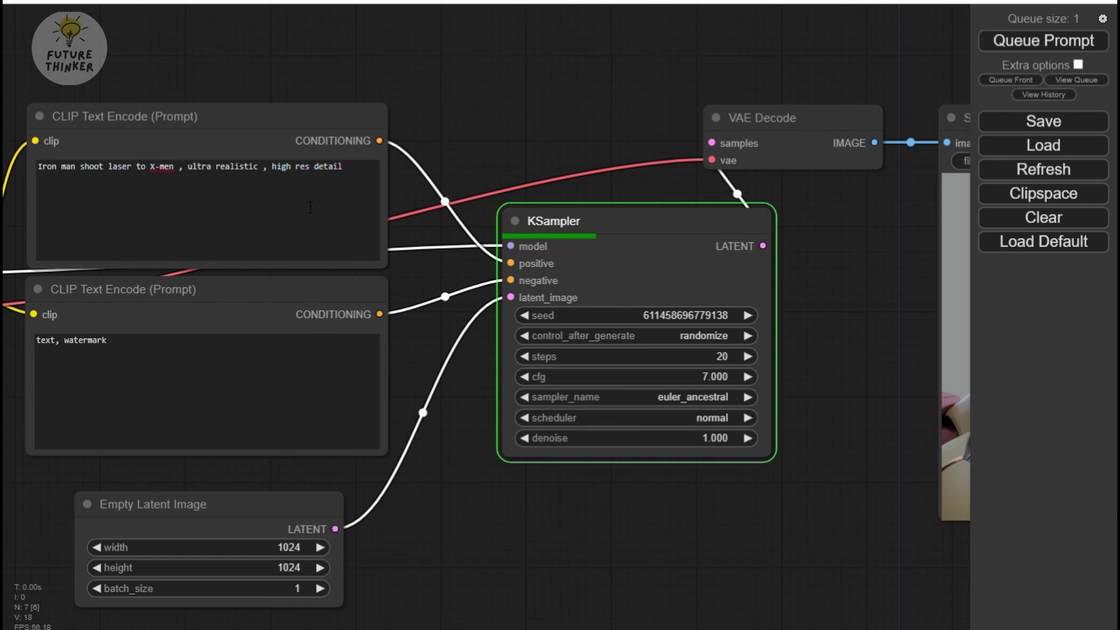
{"action": "left_click_drag", "start_coordinate": [816, 116], "coordinate": [805, 23]}
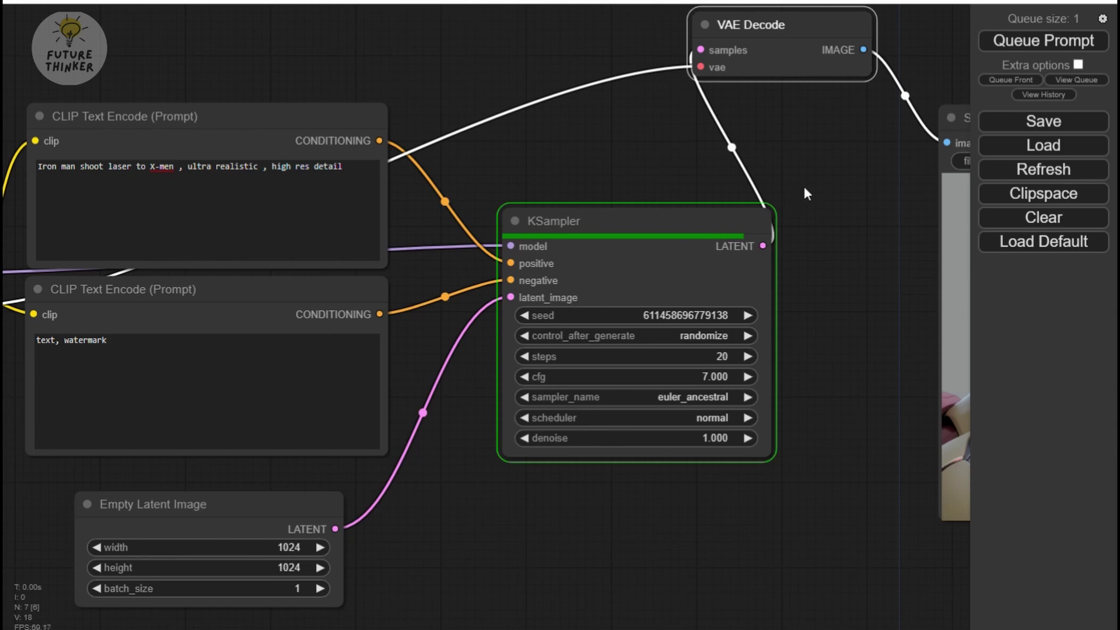
Step: Select the Save Image node and check its newly generated image
{"action": "left_click_drag", "start_coordinate": [806, 187], "coordinate": [568, 257]}
{"action": "scroll", "coordinate": [568, 257], "scroll_direction": "down", "scroll_amount": 4}
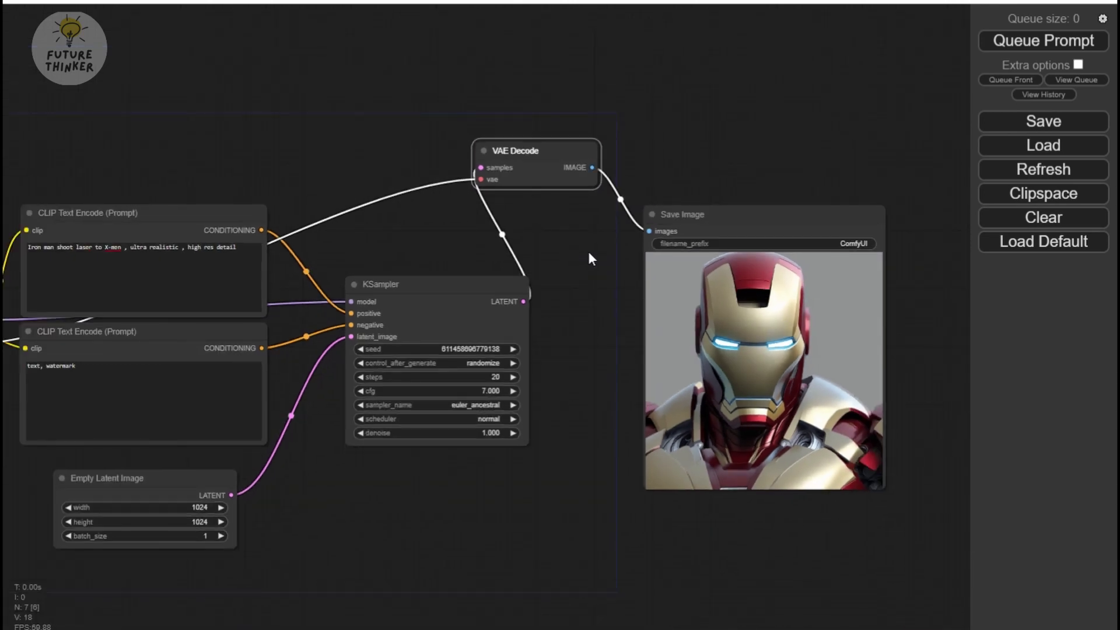
{"action": "left_click", "coordinate": [793, 371]}
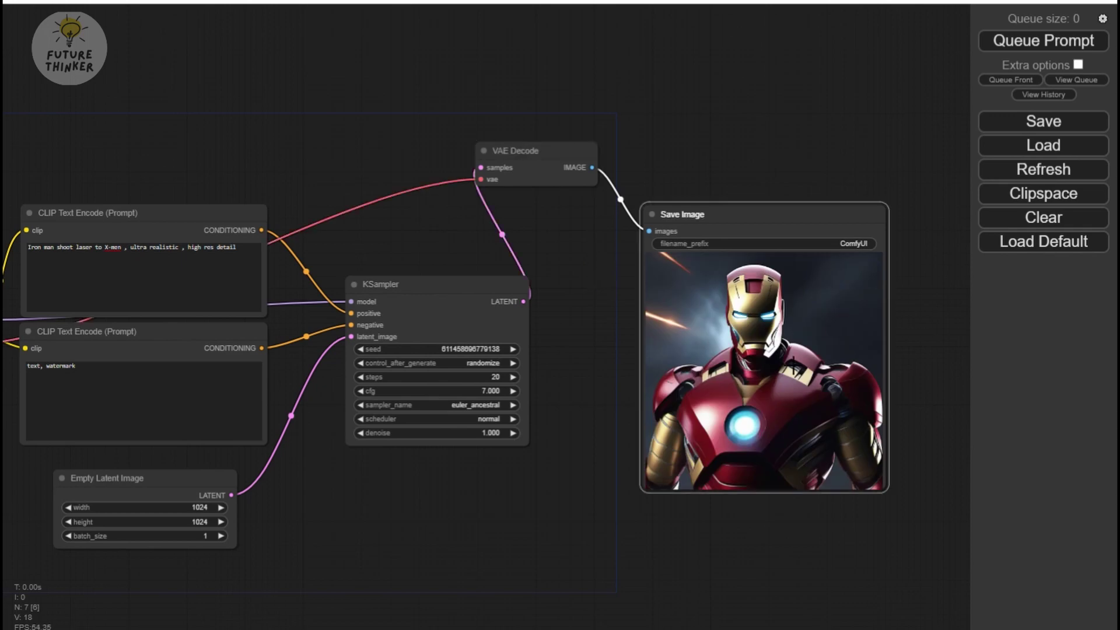